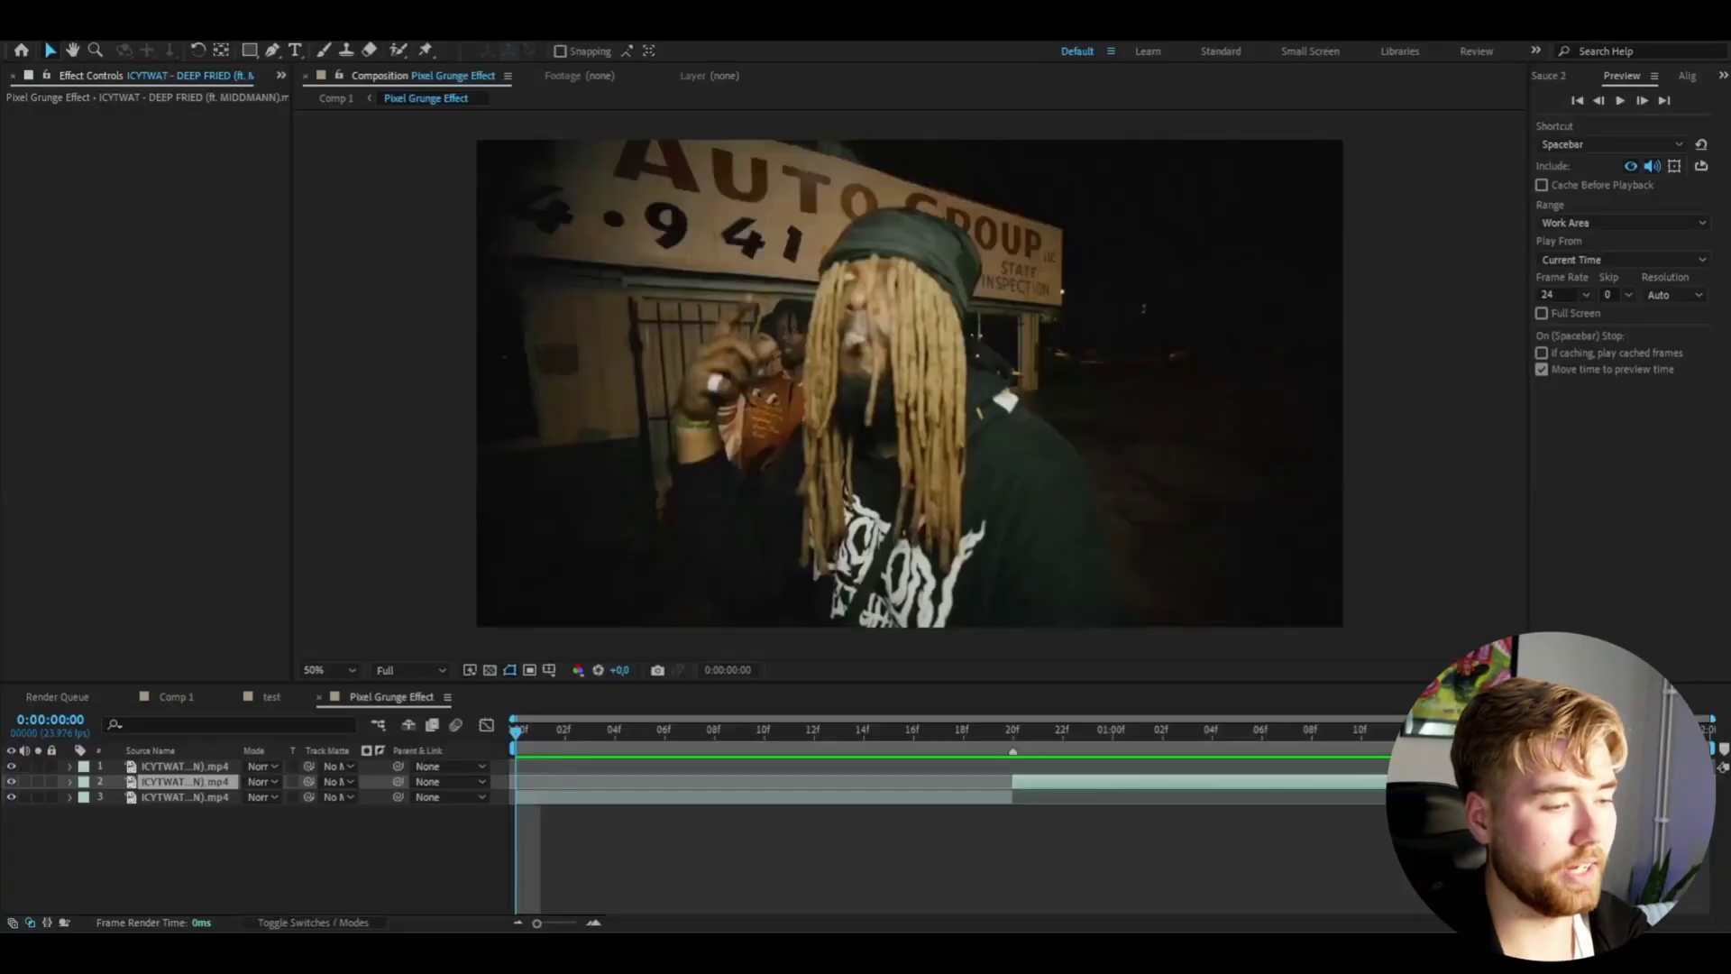
Return to frame 0, deselect all layers, and add Adjustment Layer 5 above the three clips
{"action": "left_click_drag", "start_coordinate": [566, 752], "coordinate": [1280, 755]}
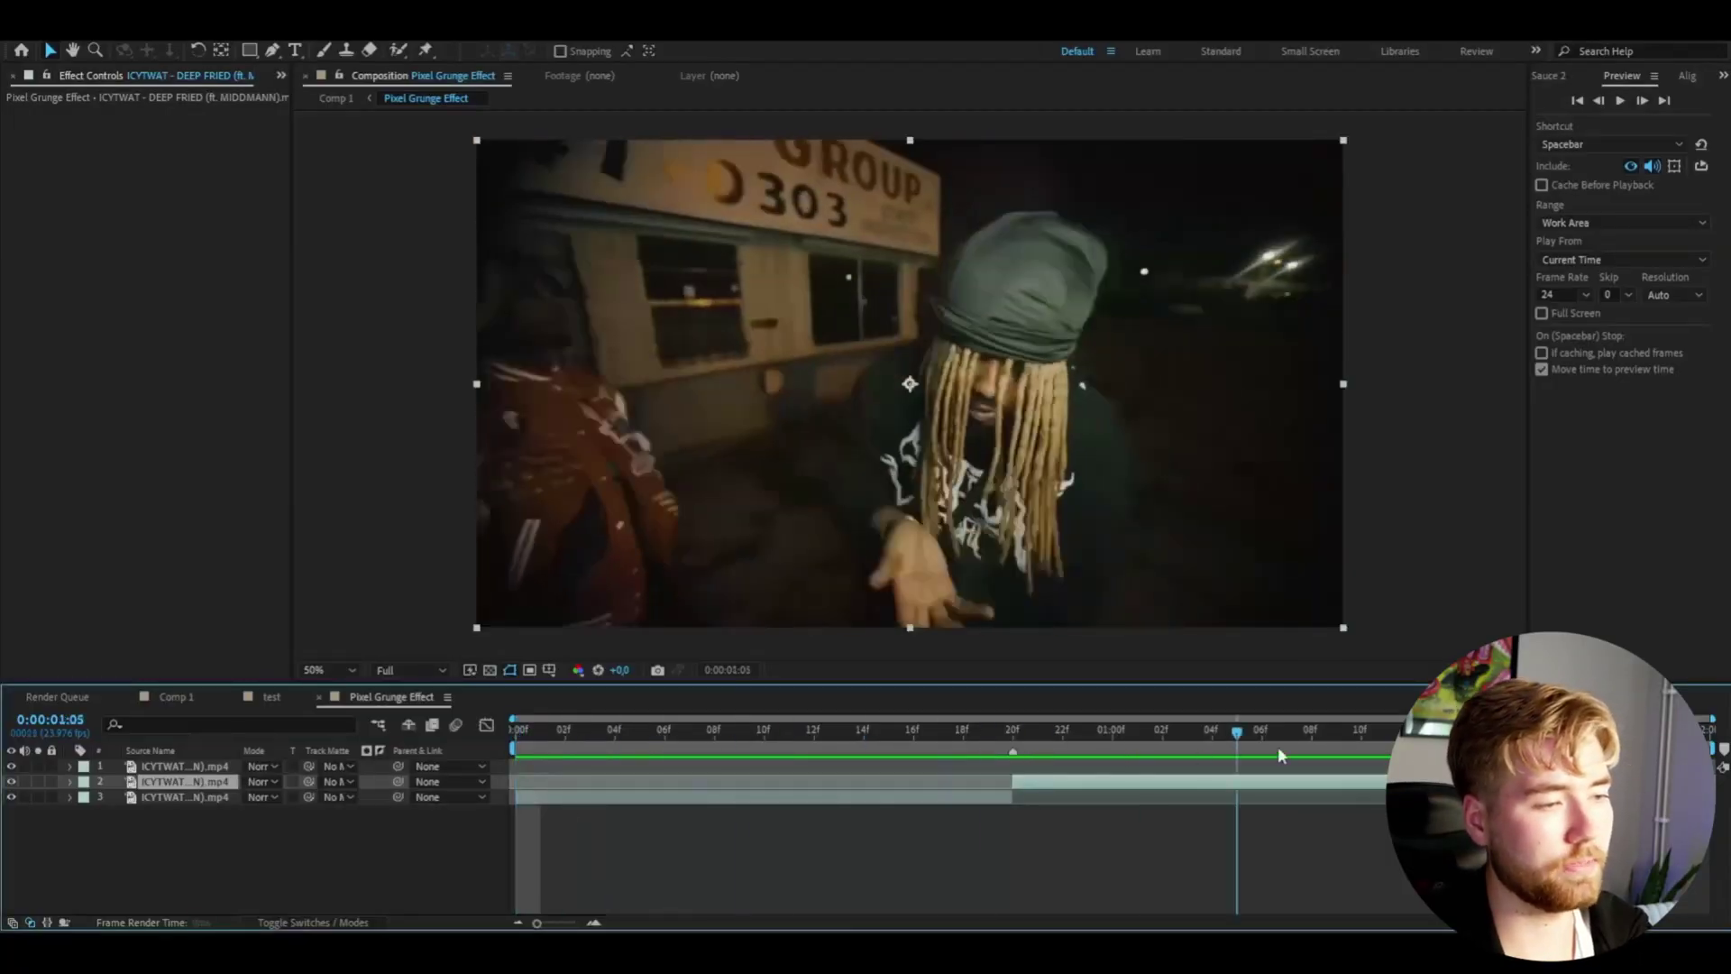
{"action": "key", "text": "Home"}
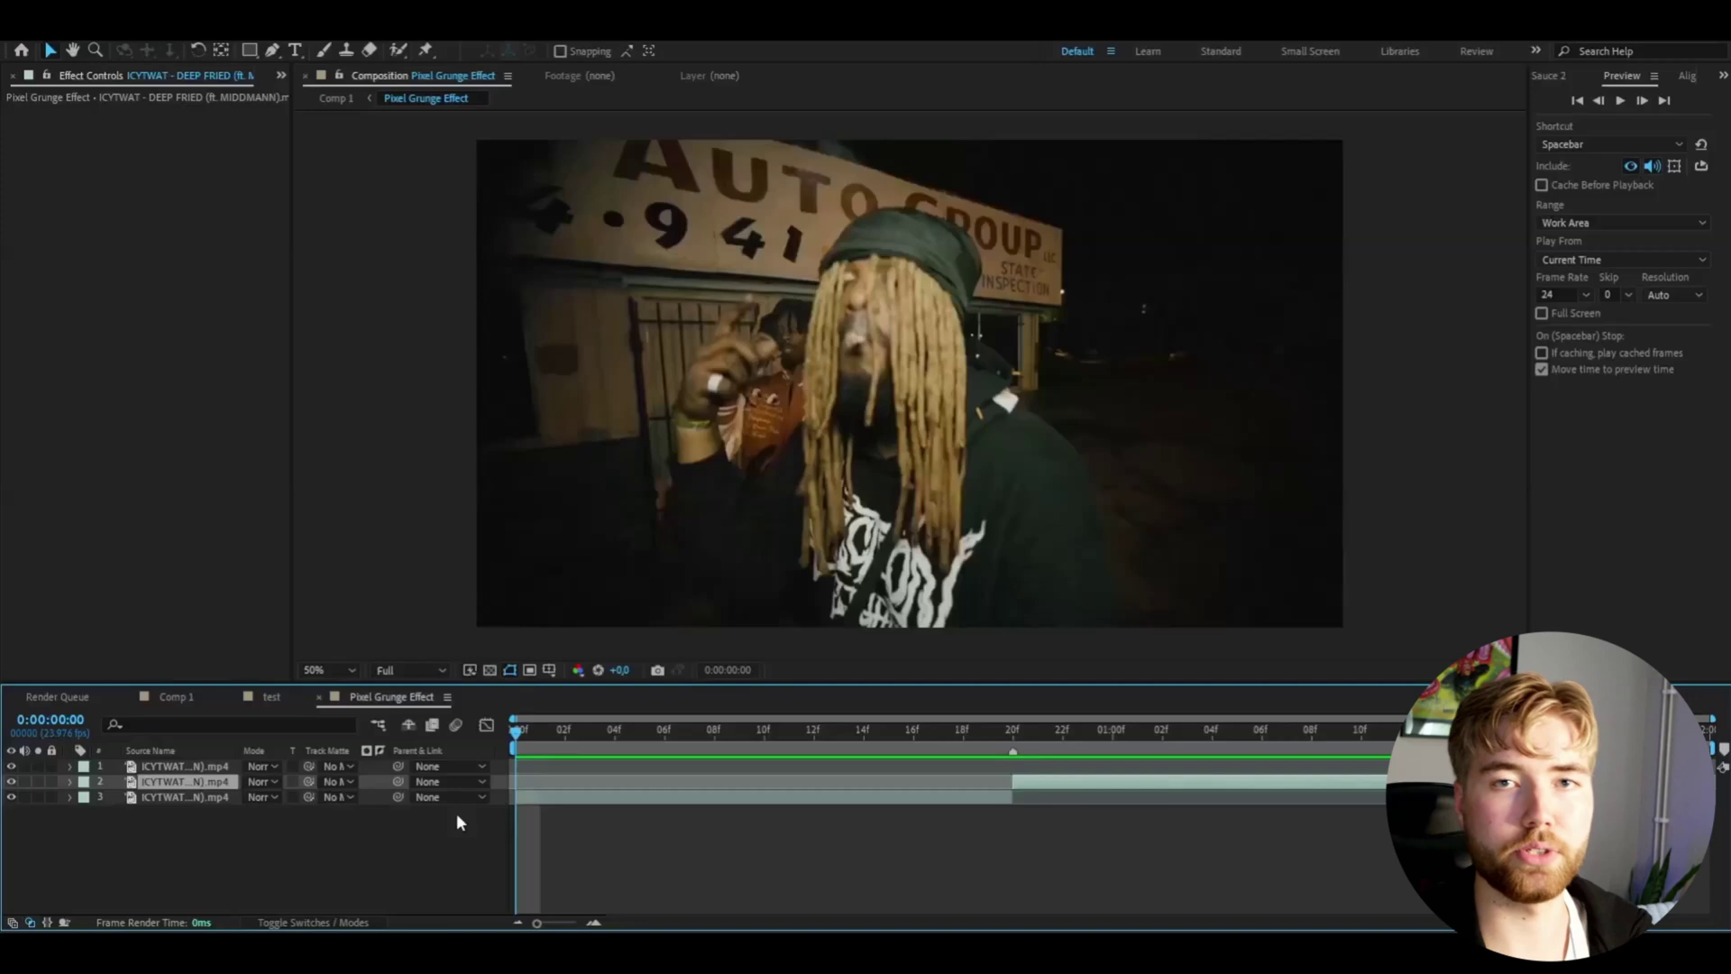
{"action": "left_click", "coordinate": [250, 889]}
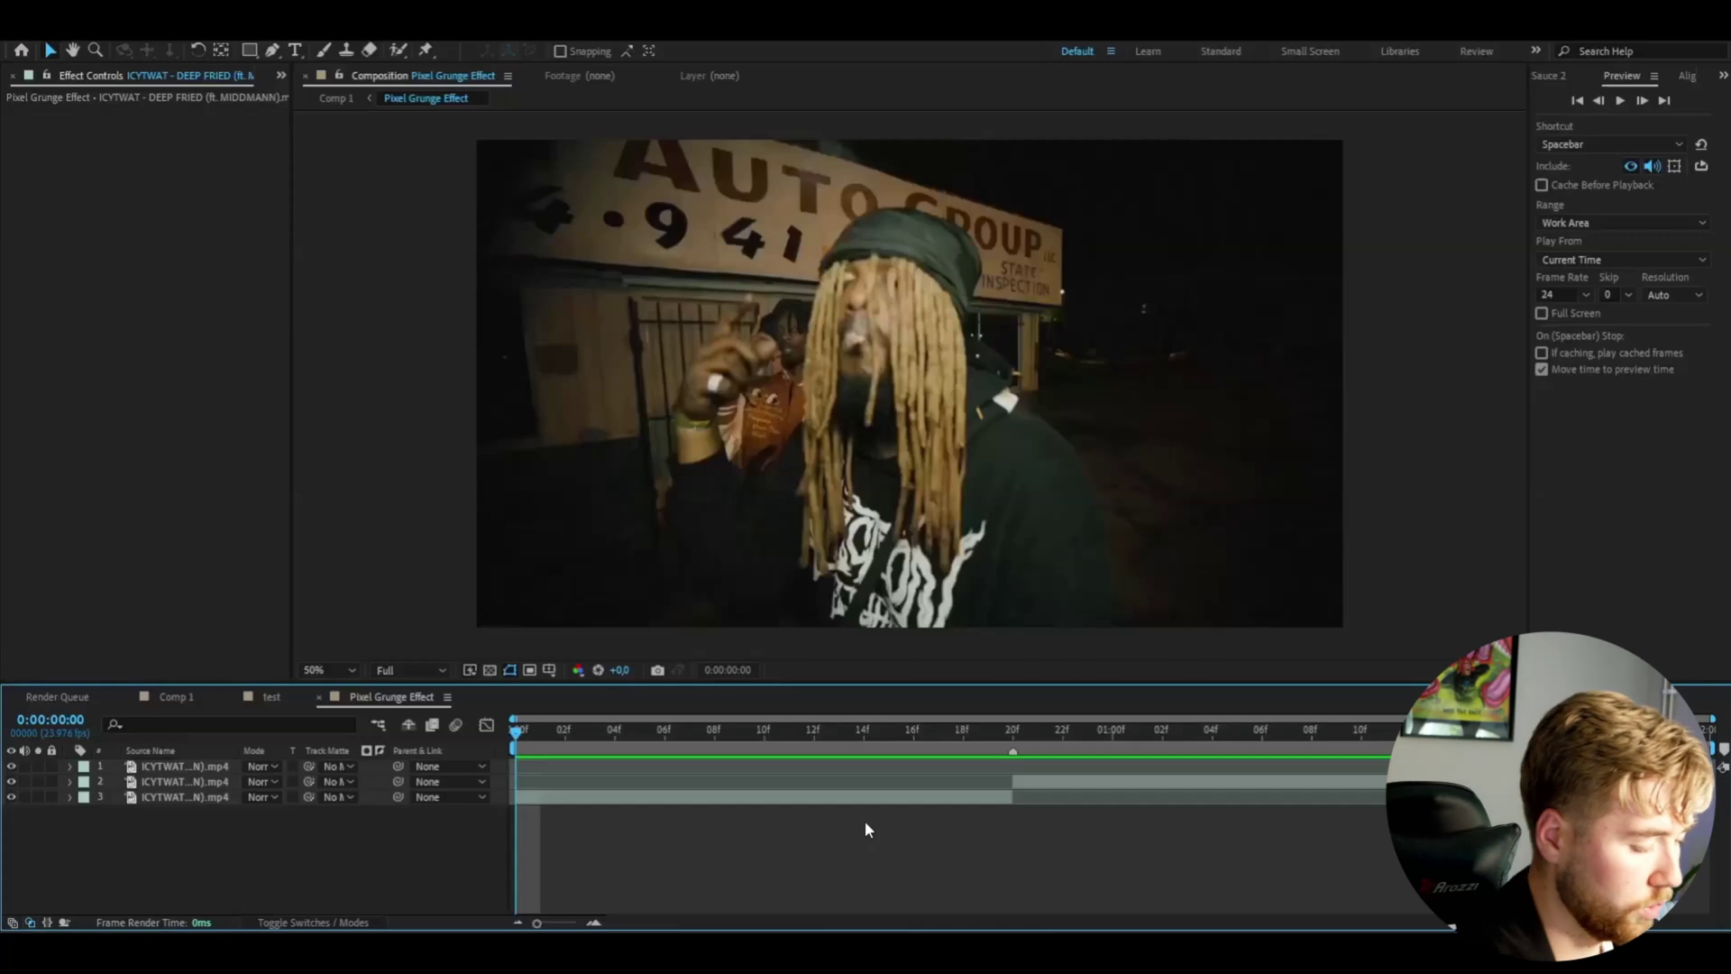
{"action": "key", "text": "ctrl+alt+y"}
{"action": "left_click", "coordinate": [690, 732]}
Apply Noise to Adjustment Layer 5 with Amount of Noise at 100% and inspect the grain
{"action": "key", "text": "space"}
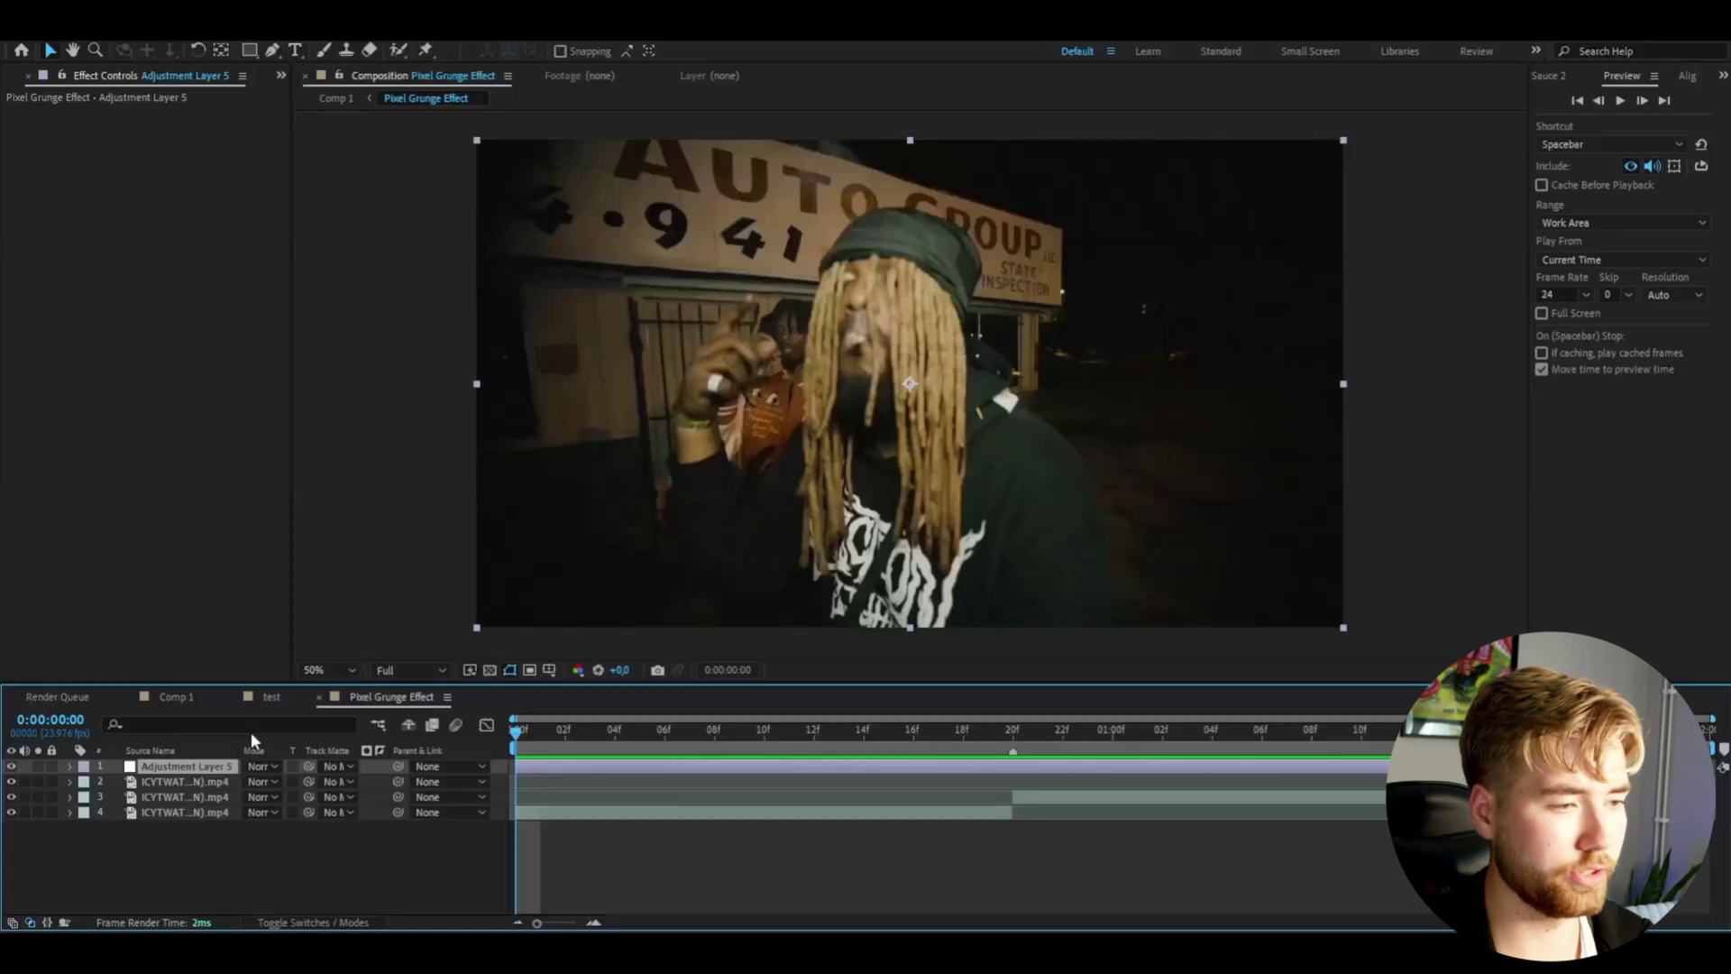
{"action": "key", "text": "ctrl+alt+shift+e"}
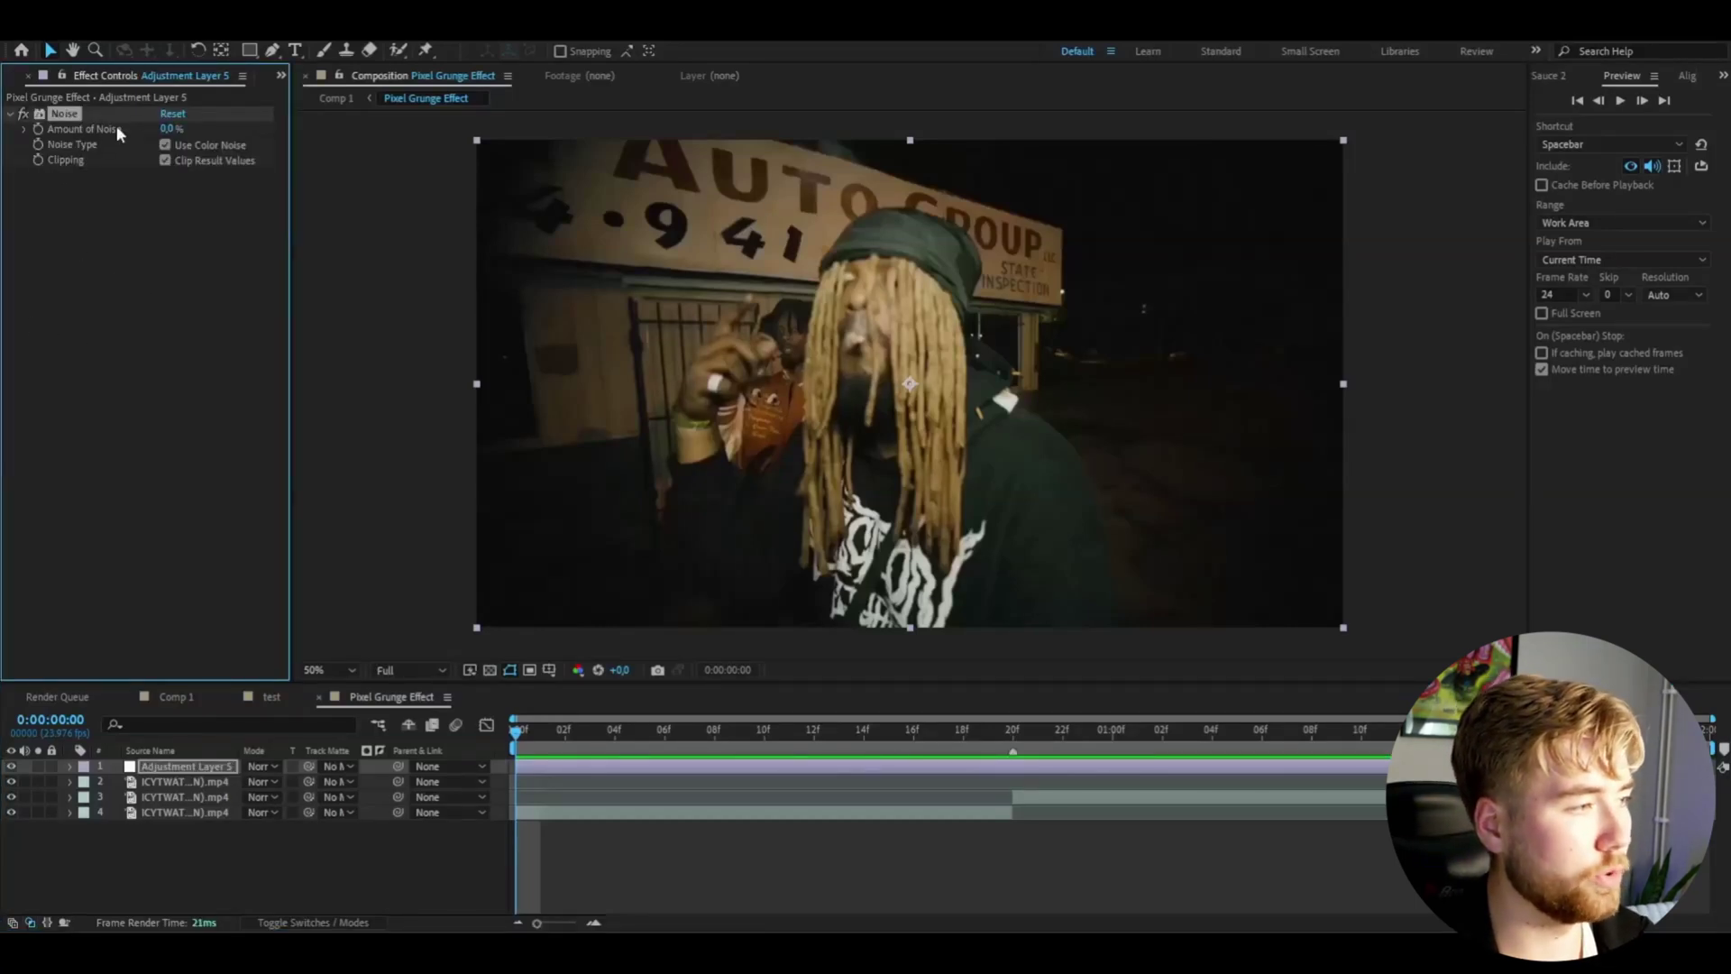
{"action": "left_click_drag", "start_coordinate": [164, 131], "coordinate": [917, 258]}
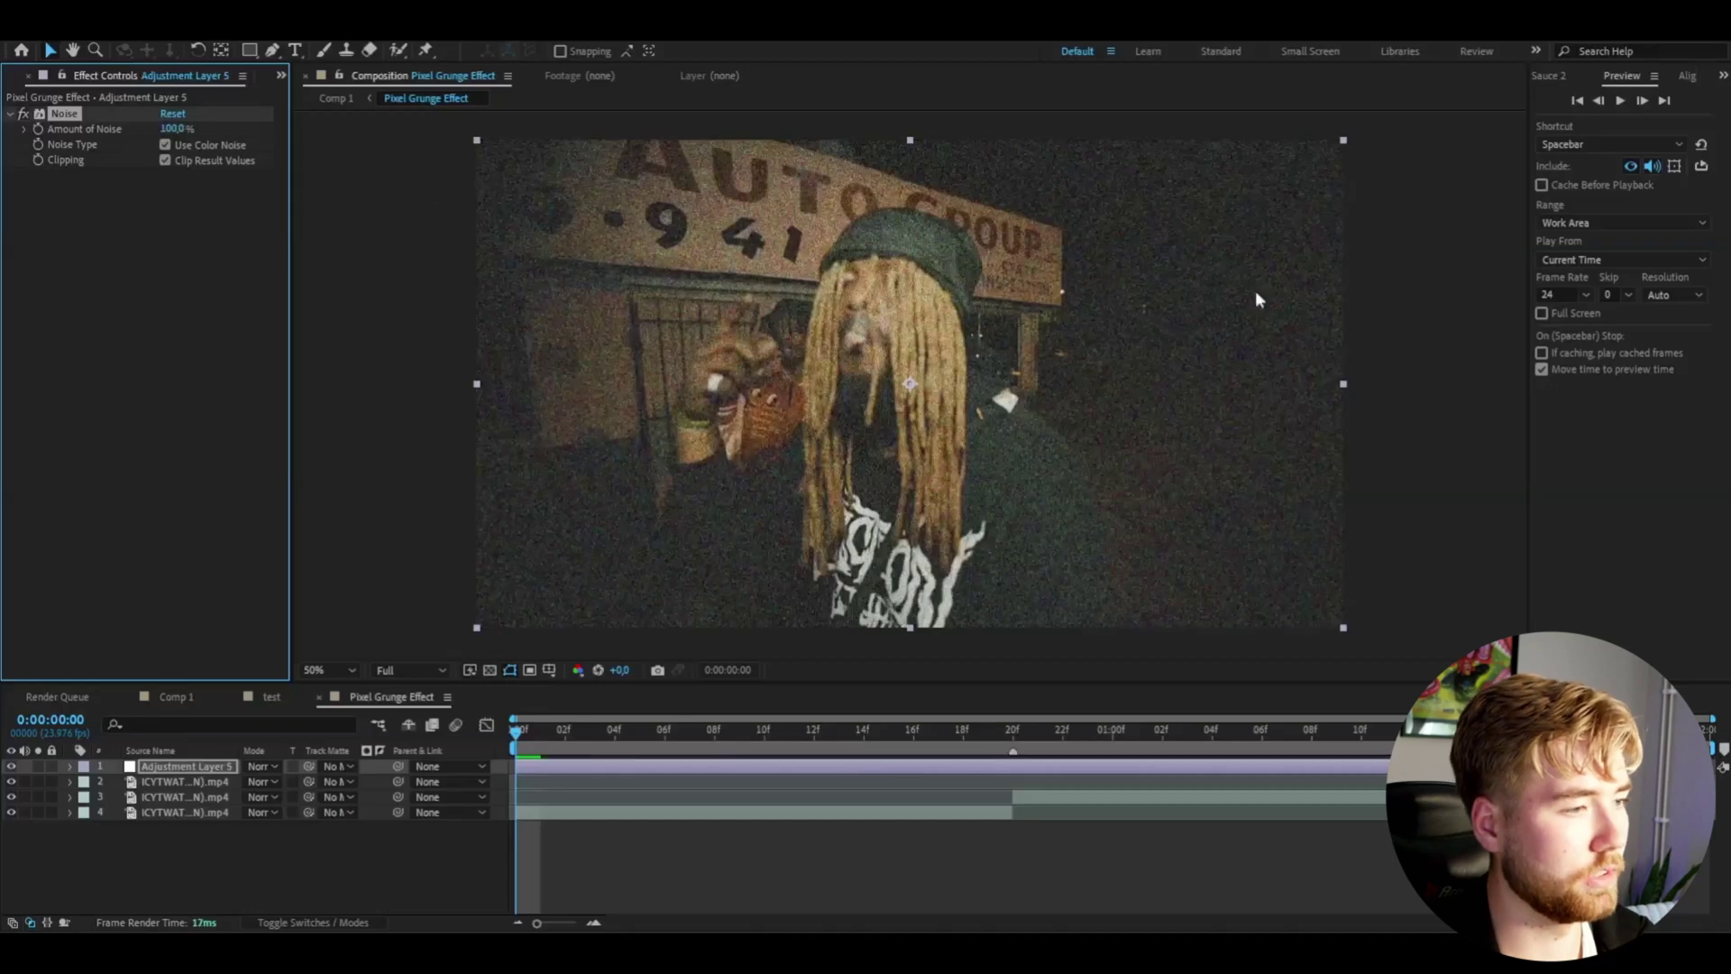
{"action": "left_click", "coordinate": [422, 416]}
{"action": "scroll", "coordinate": [1025, 434], "scroll_direction": "down", "scroll_amount": 4}
{"action": "scroll", "coordinate": [1025, 433], "scroll_direction": "up", "scroll_amount": 5}
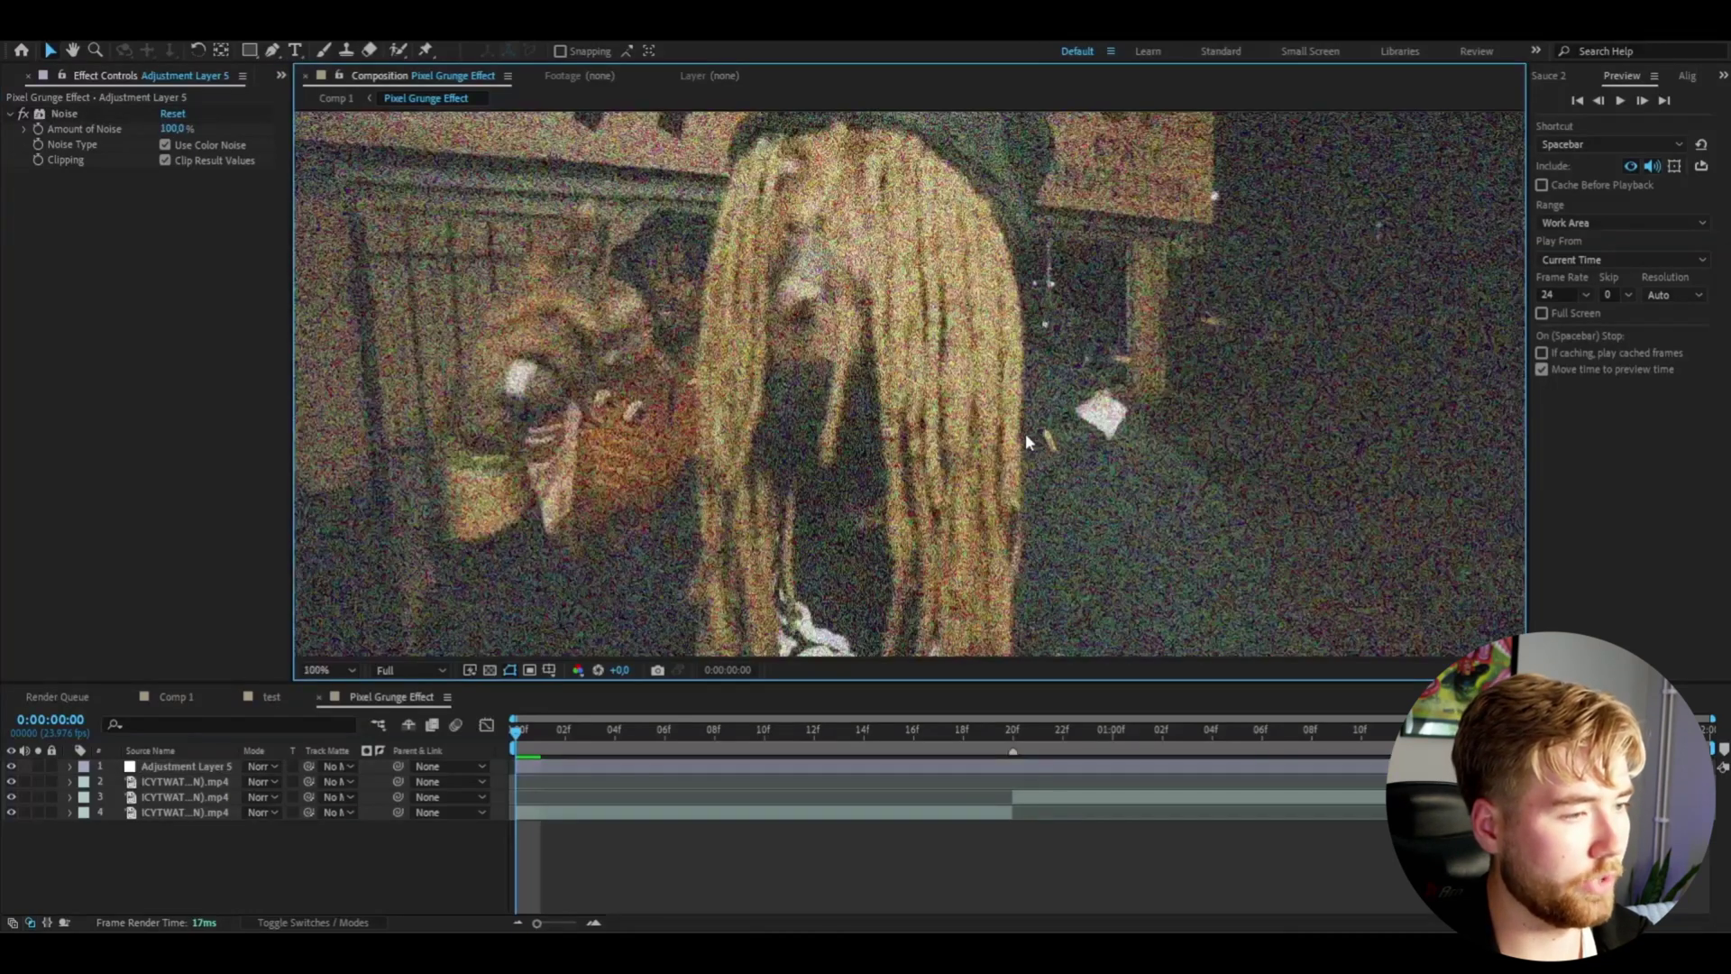
{"action": "scroll", "coordinate": [1025, 433], "scroll_direction": "down", "scroll_amount": 2}
Apply the Mosaic effect to the adjustment layer through the quick effect search
{"action": "left_click", "coordinate": [882, 609]}
{"action": "key", "text": "ctrl+space"}
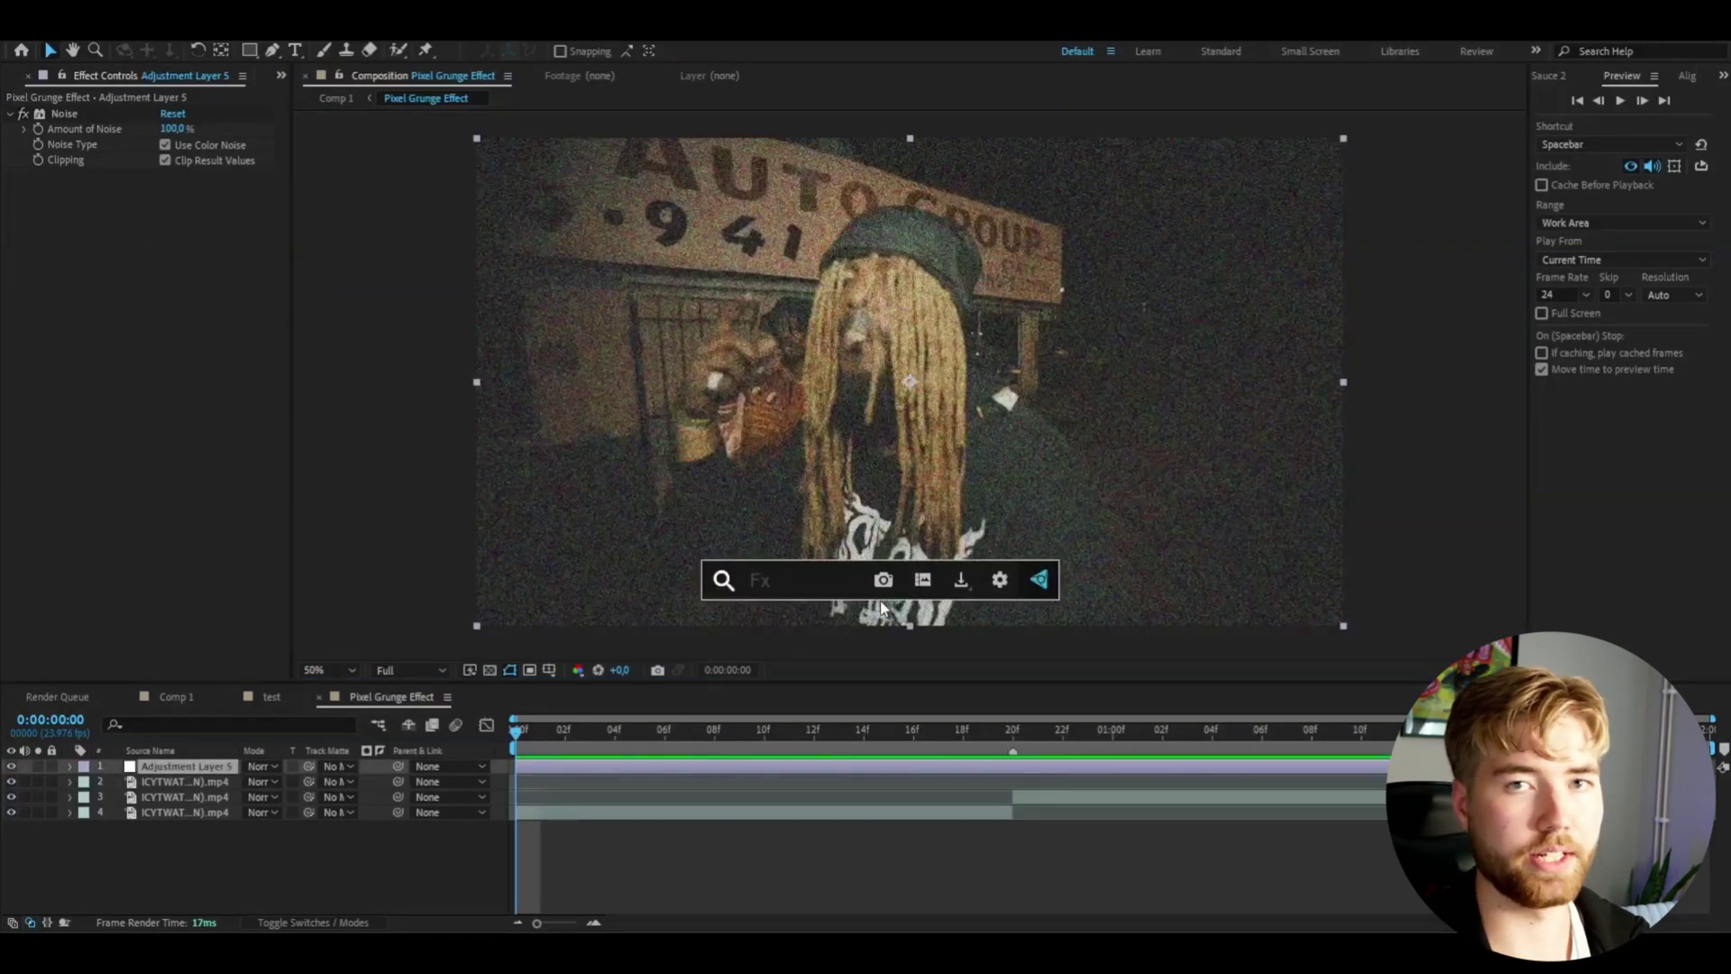
{"action": "type", "text": "mosaic"}
{"action": "key", "text": "Return"}
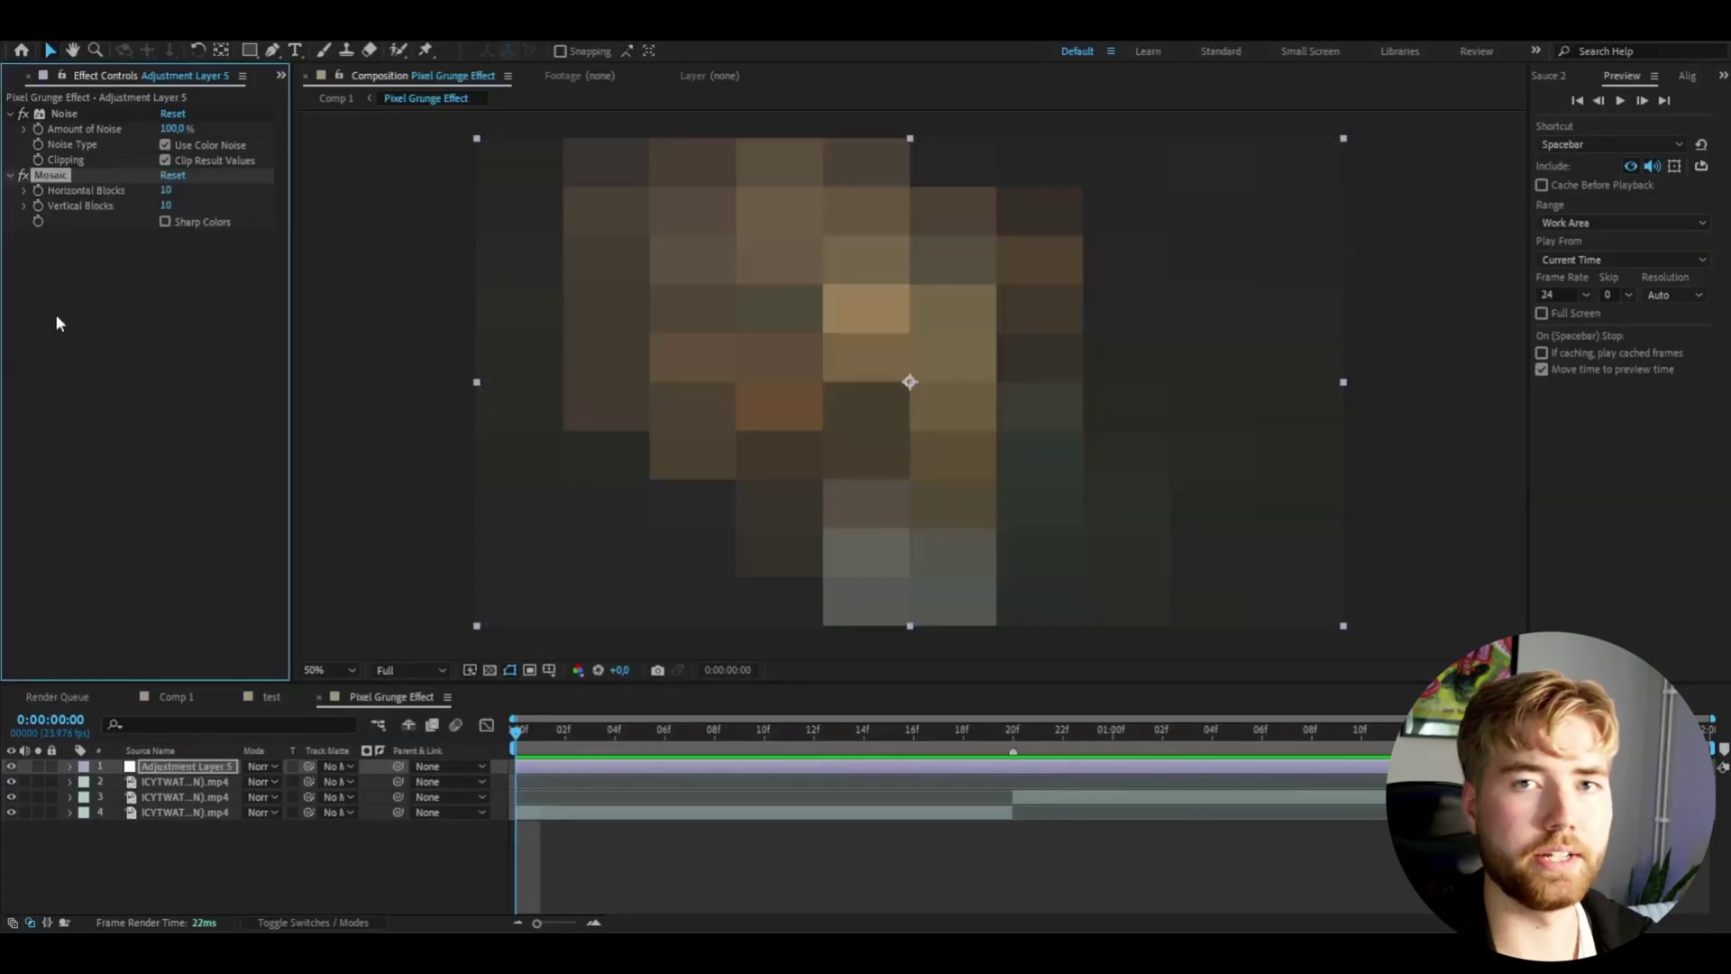
Set Mosaic to 1000 horizontal and 150 vertical blocks, then edit the CC Vignette Angle of View
{"action": "left_click", "coordinate": [171, 191]}
{"action": "type", "text": "1000"}
{"action": "key", "text": "Tab"}
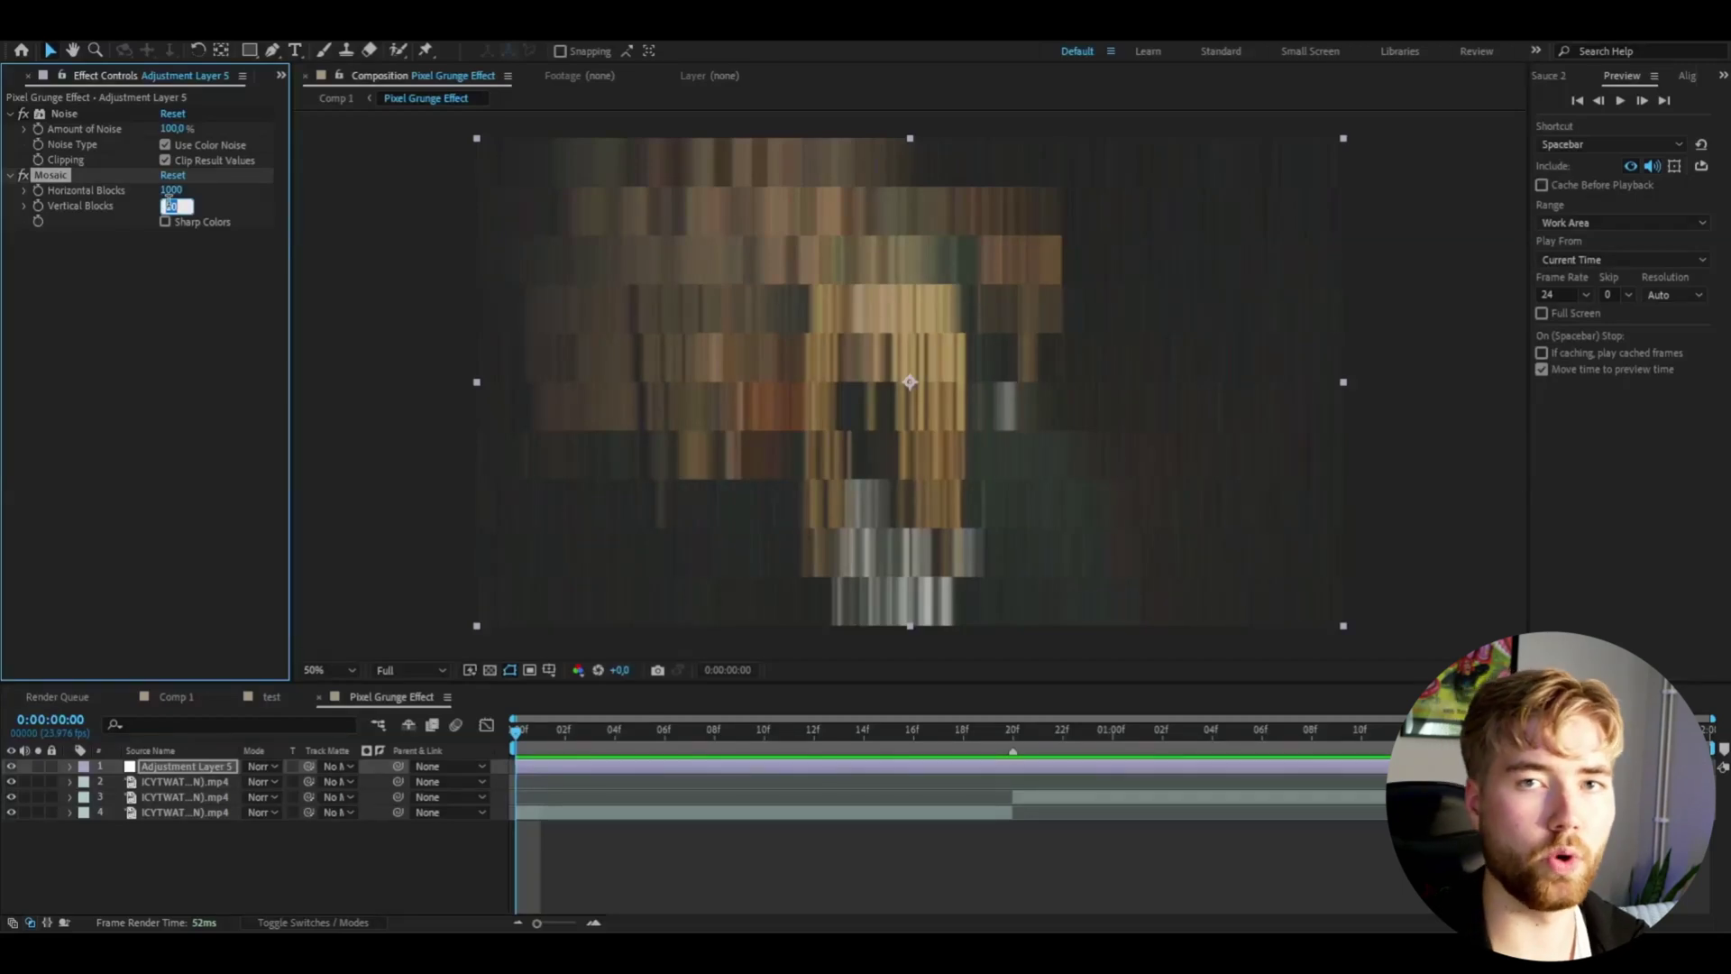
{"action": "type", "text": "150"}
{"action": "key", "text": "Return"}
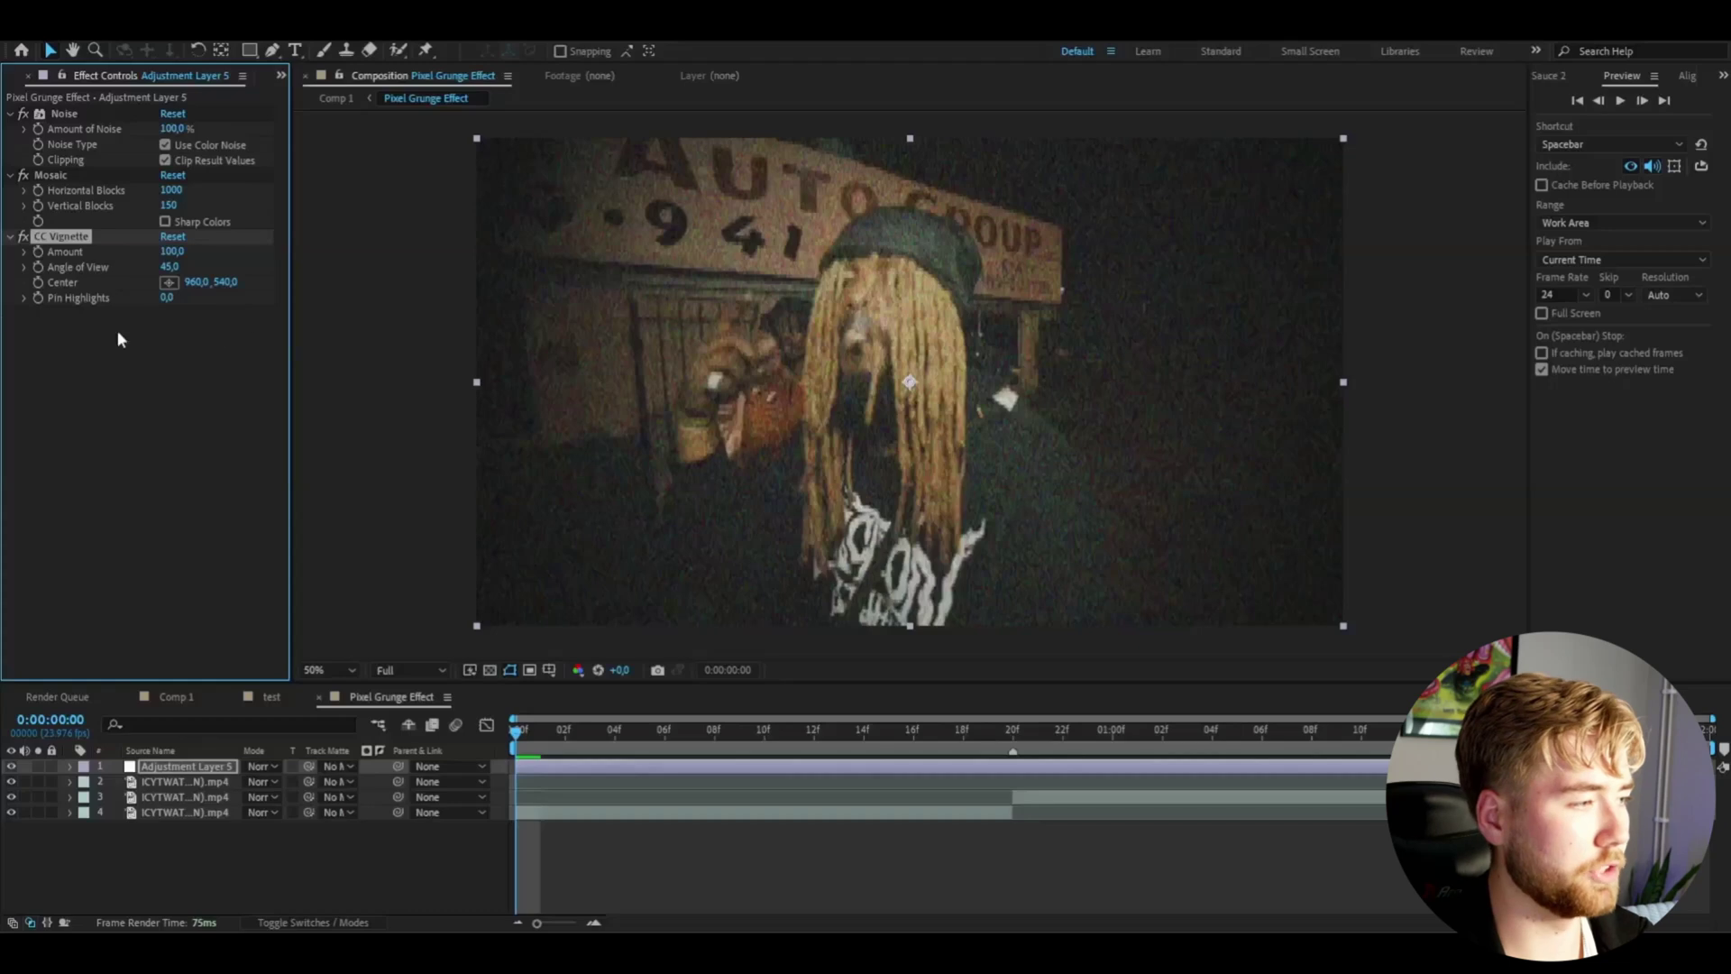
{"action": "left_click", "coordinate": [170, 267]}
Set CC Vignette Angle of View to 50 and the second Noise amount to 25%
{"action": "type", "text": "50"}
{"action": "key", "text": "Return"}
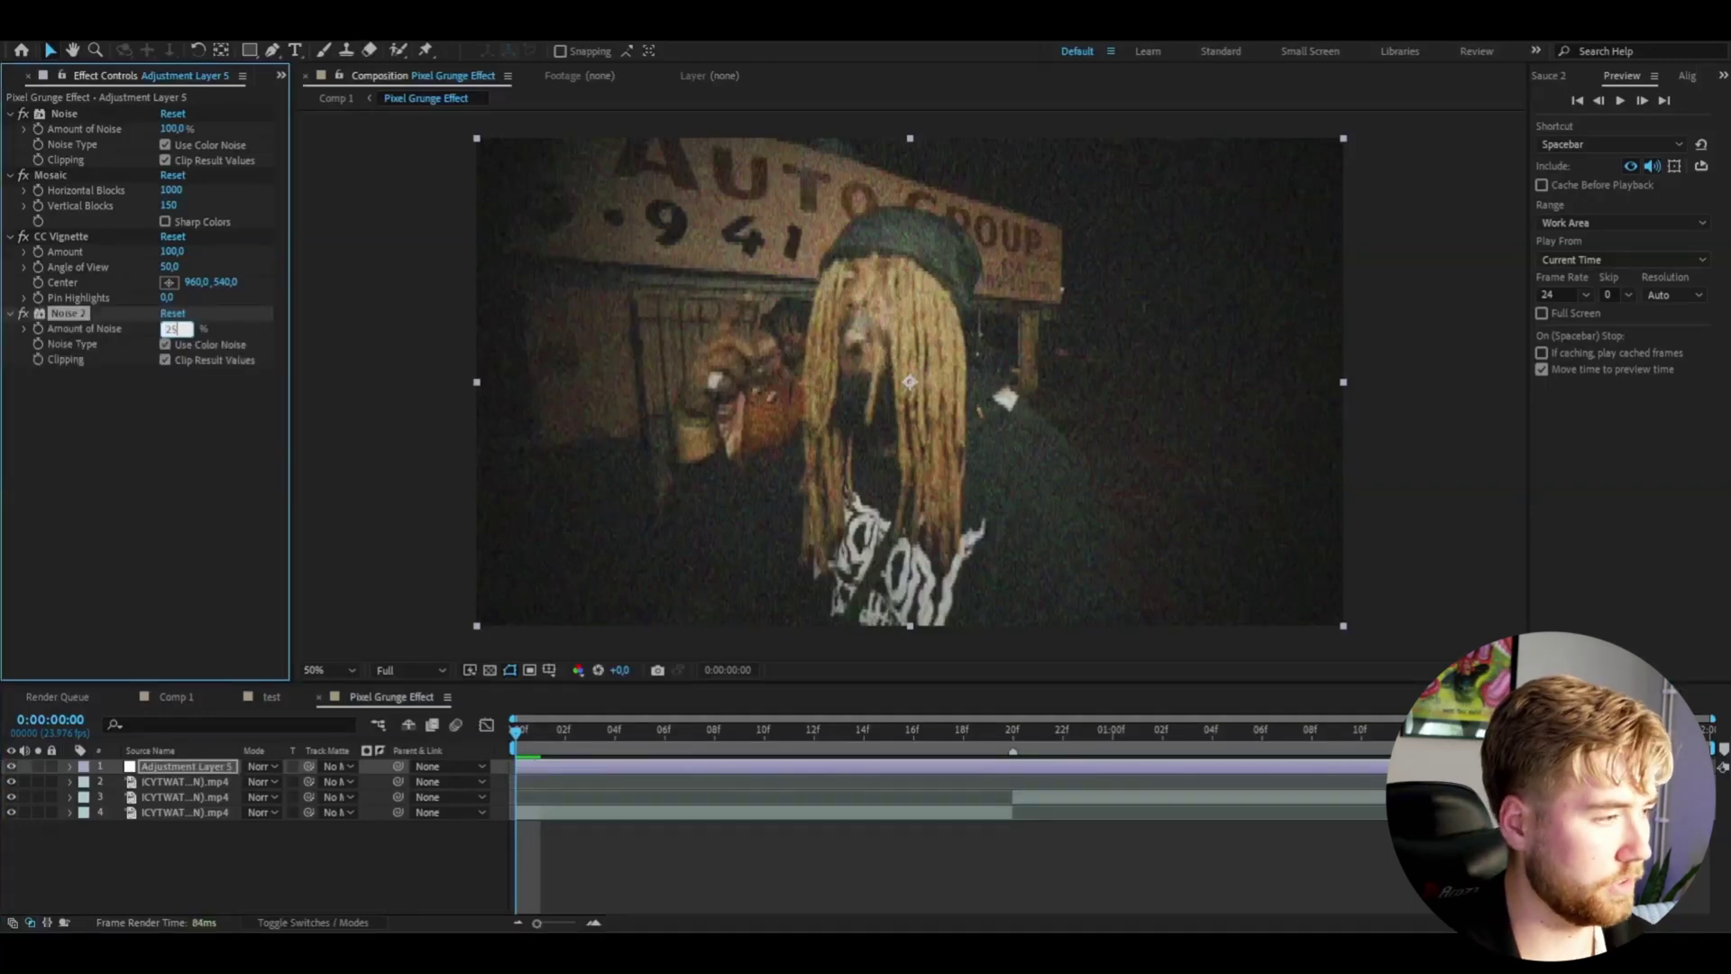
{"action": "left_click", "coordinate": [523, 774]}
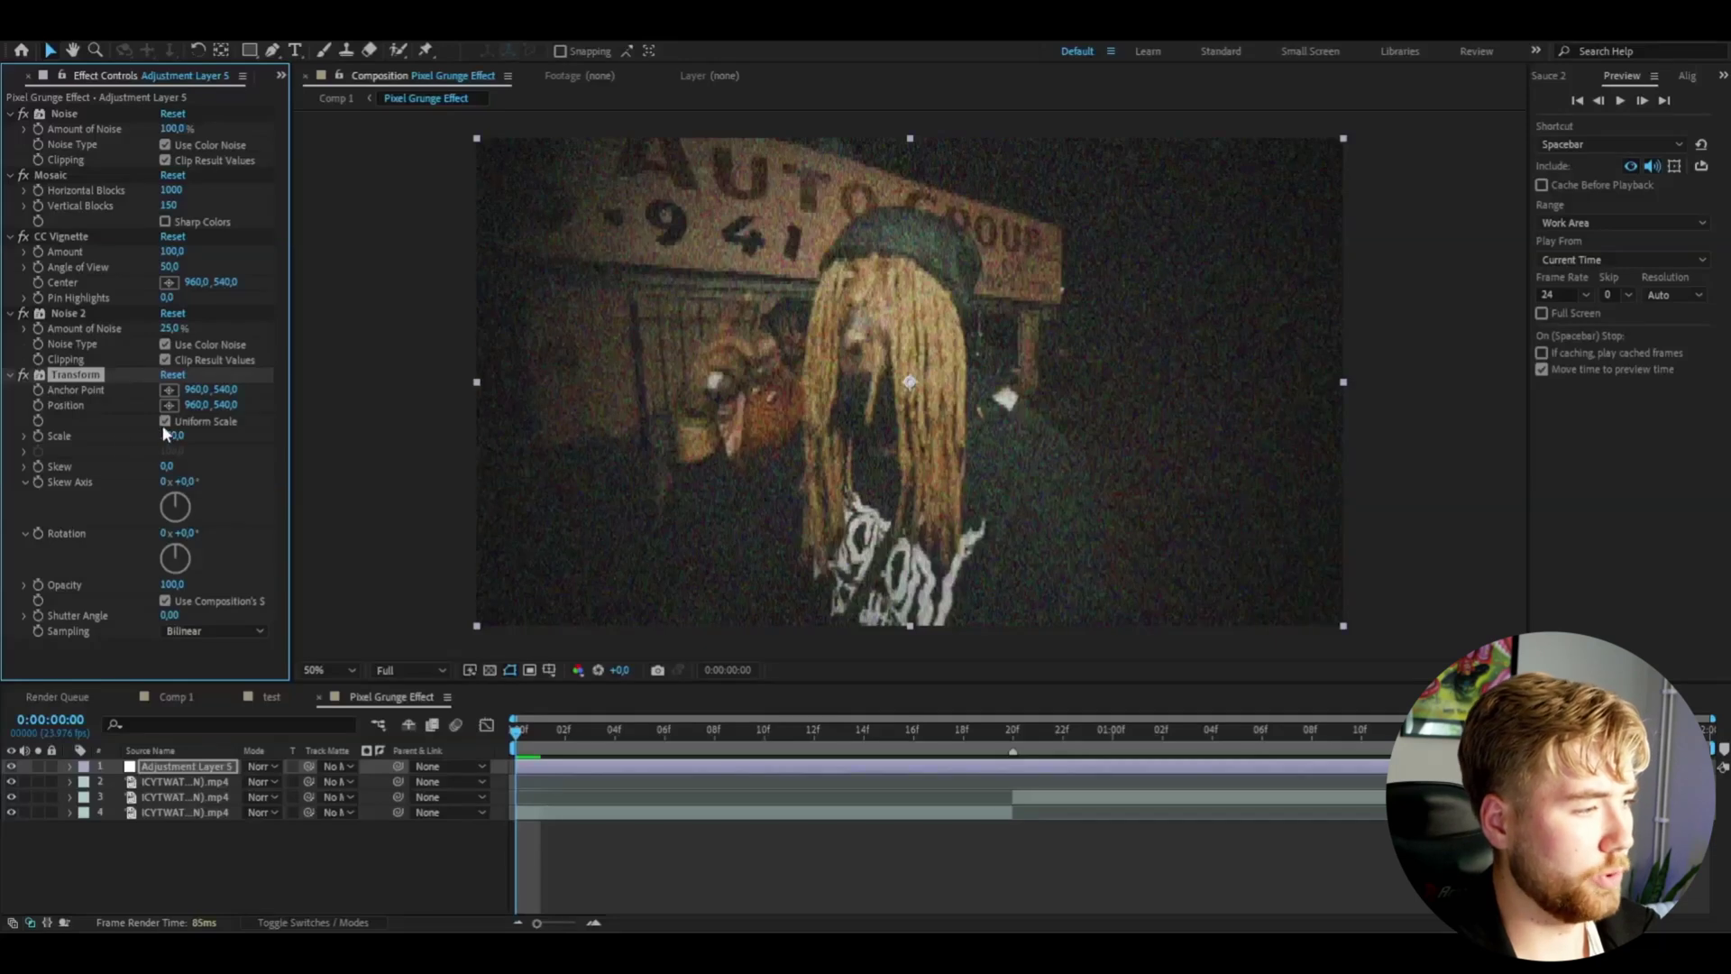
Turn off Uniform Scale in Transform and stretch Scale Width to 115%
{"action": "left_click", "coordinate": [164, 422]}
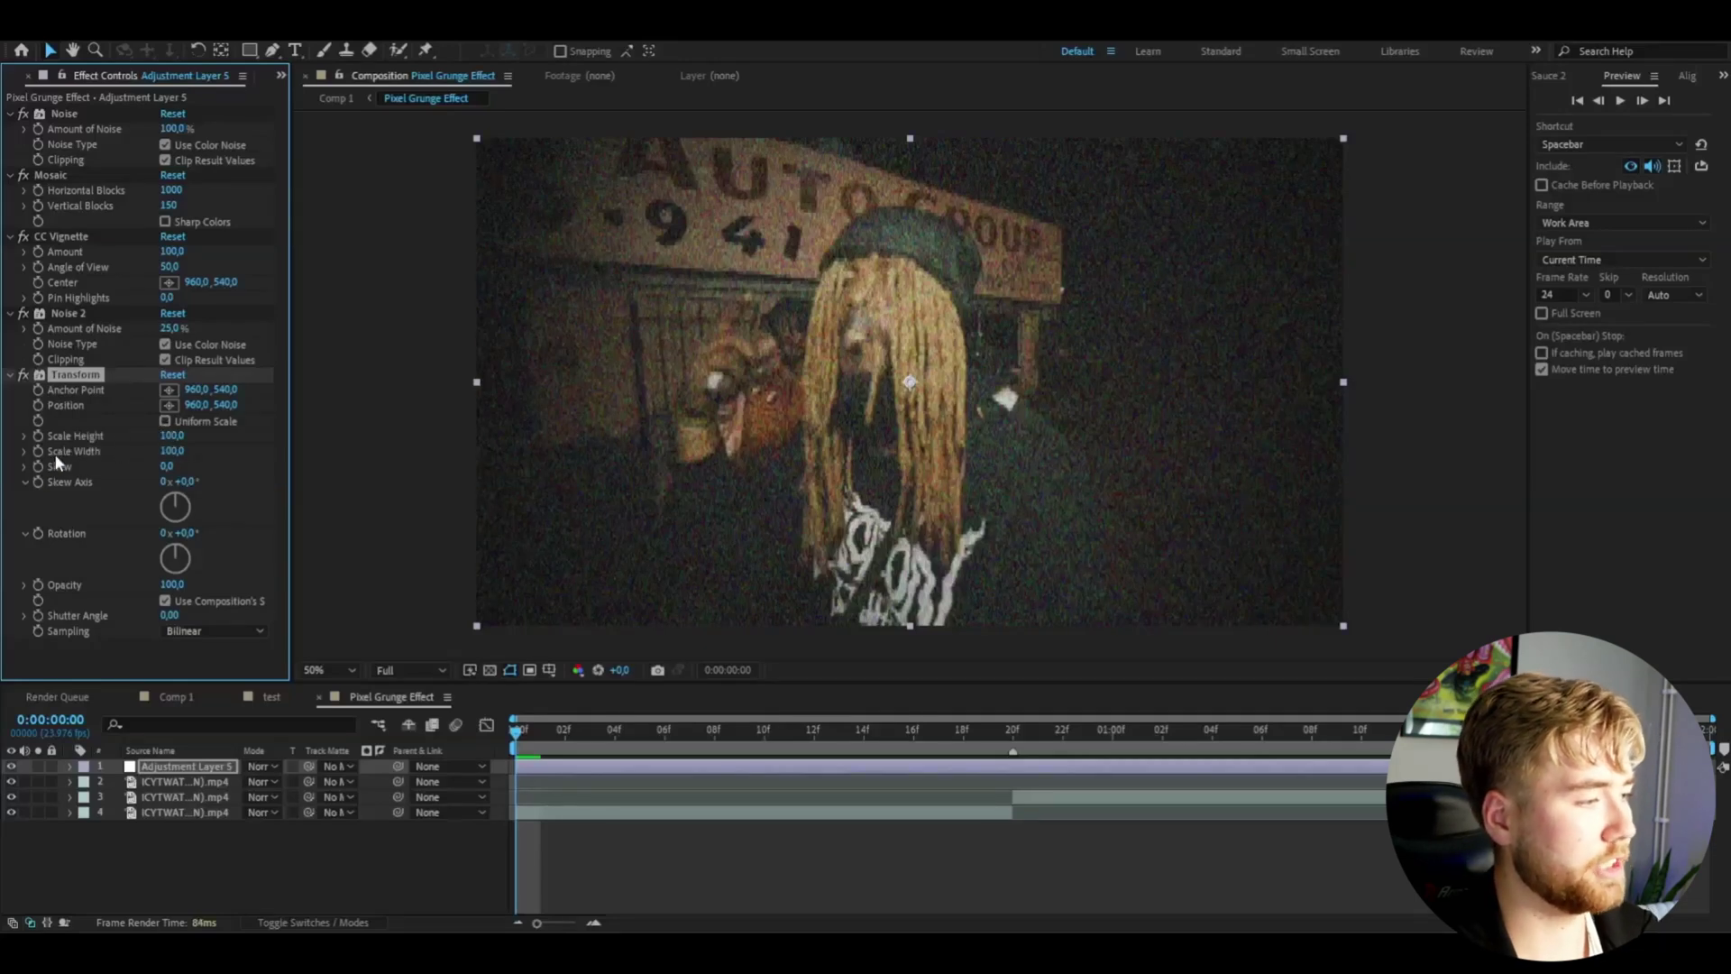
{"action": "left_click", "coordinate": [171, 451]}
{"action": "type", "text": "115"}
{"action": "key", "text": "Return"}
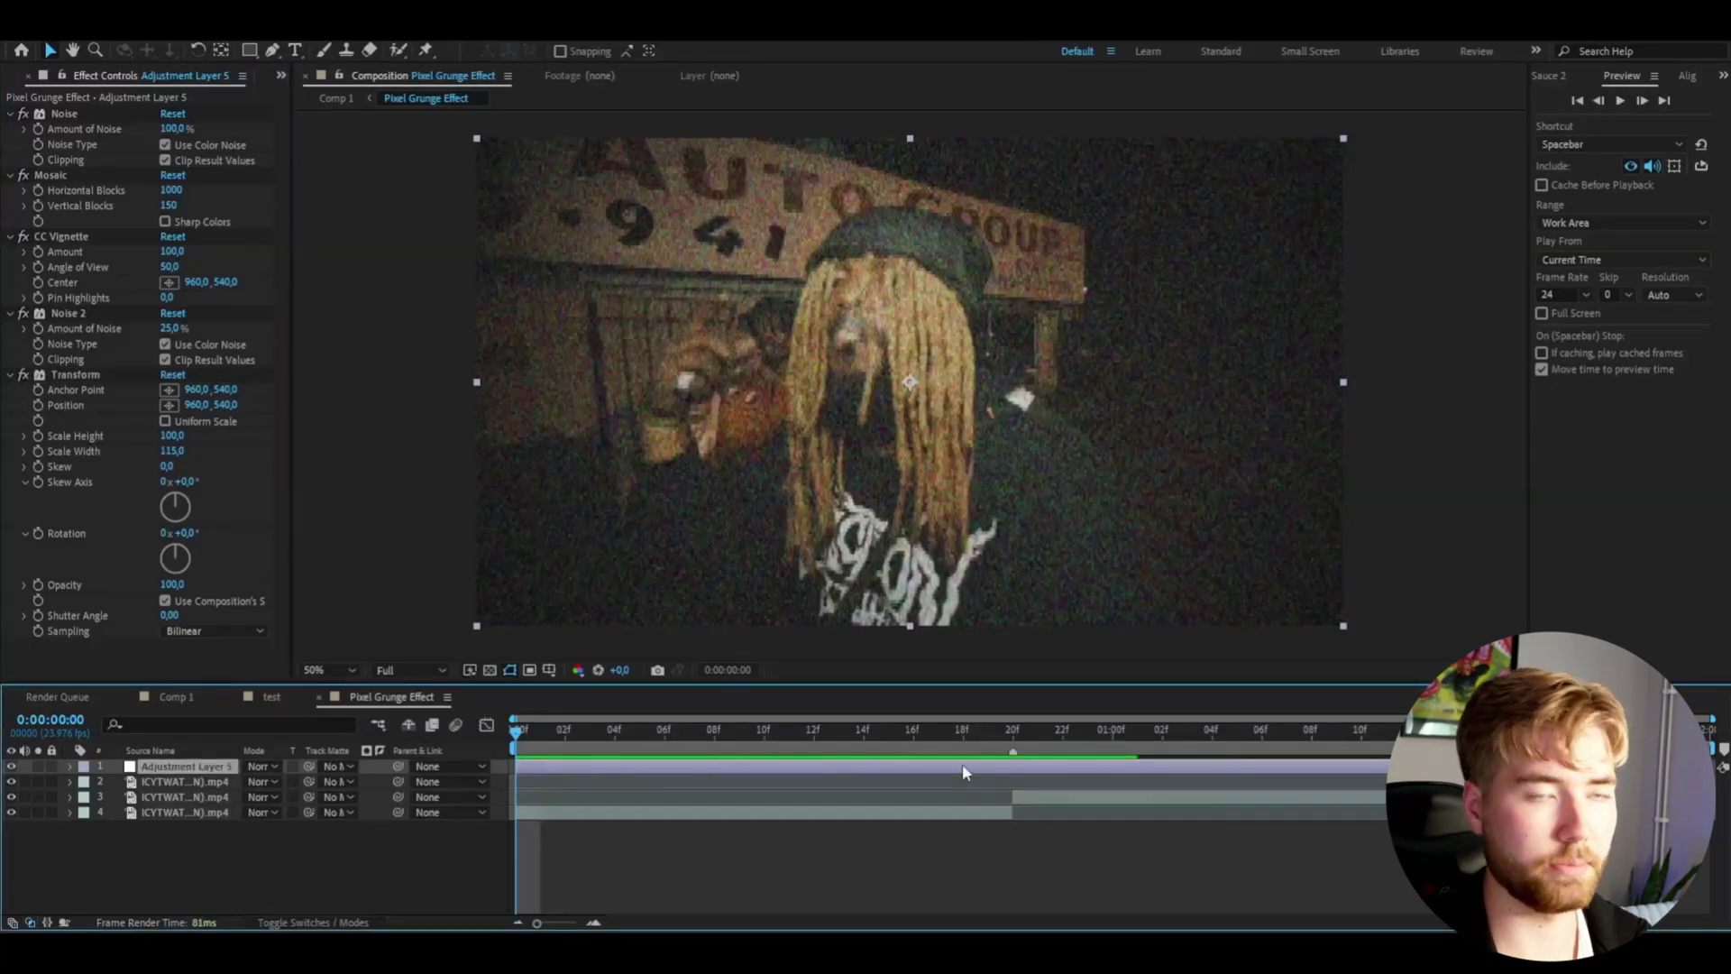
Add Posterize Time with a 15 fps frame rate and scrub to preview the look
{"action": "key", "text": "ctrl+alt+shift+e"}
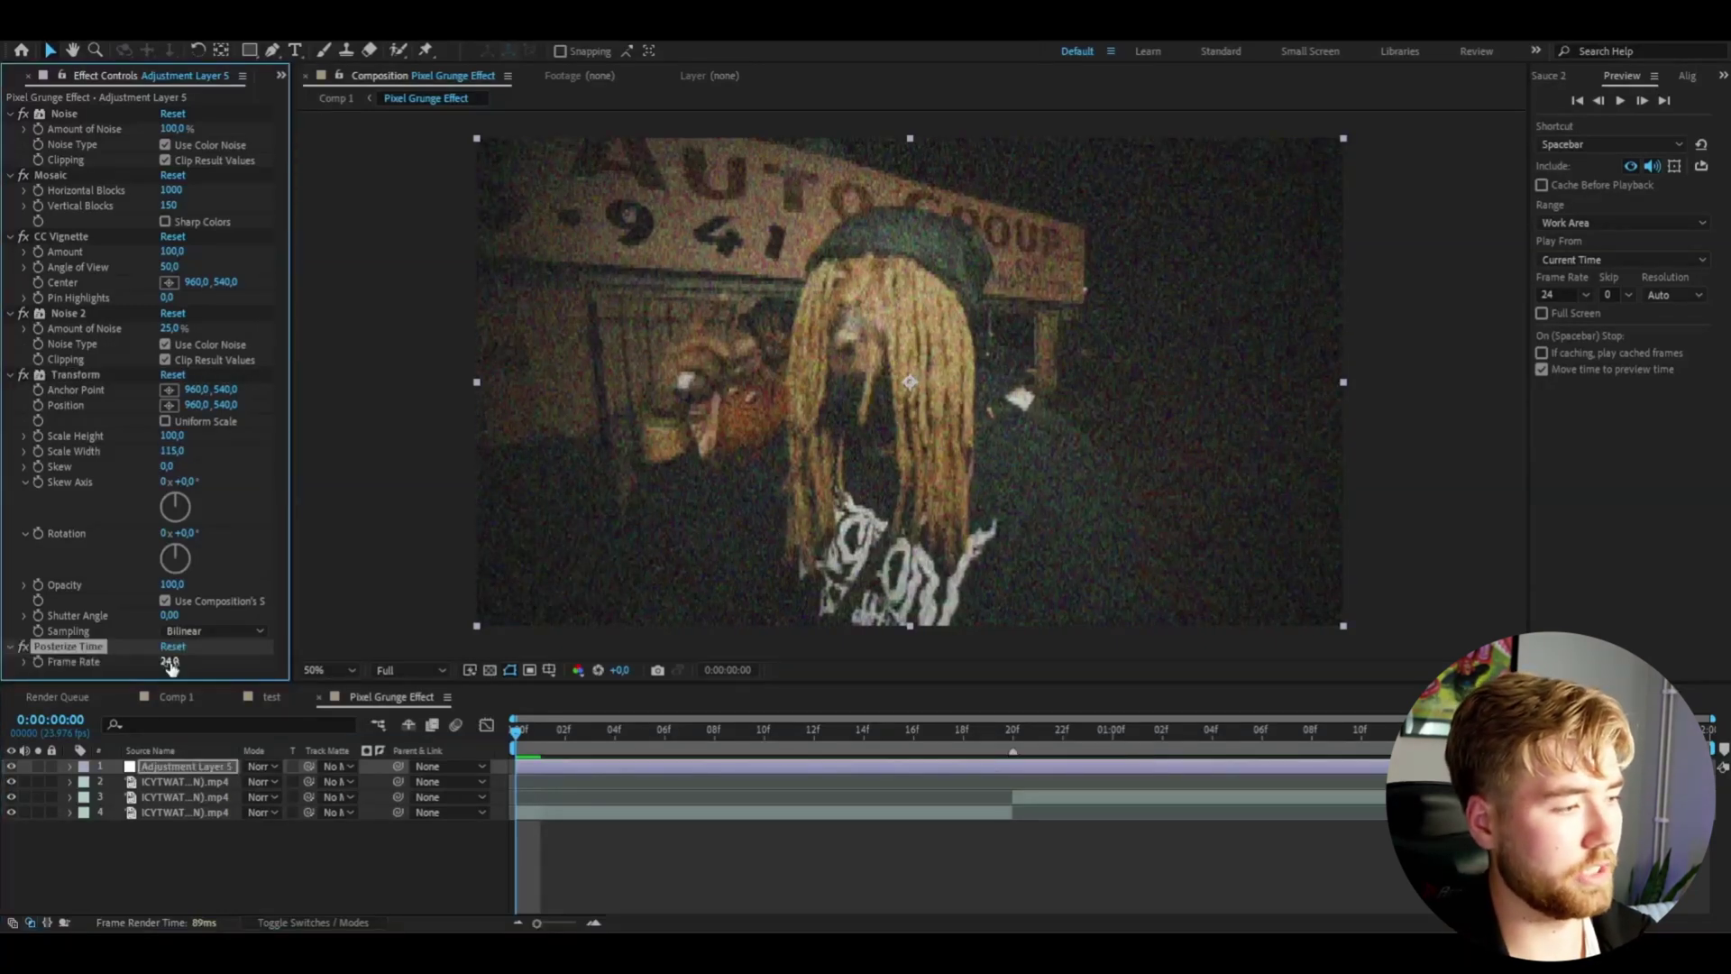
{"action": "left_click", "coordinate": [170, 662]}
{"action": "type", "text": "15"}
{"action": "key", "text": "Return"}
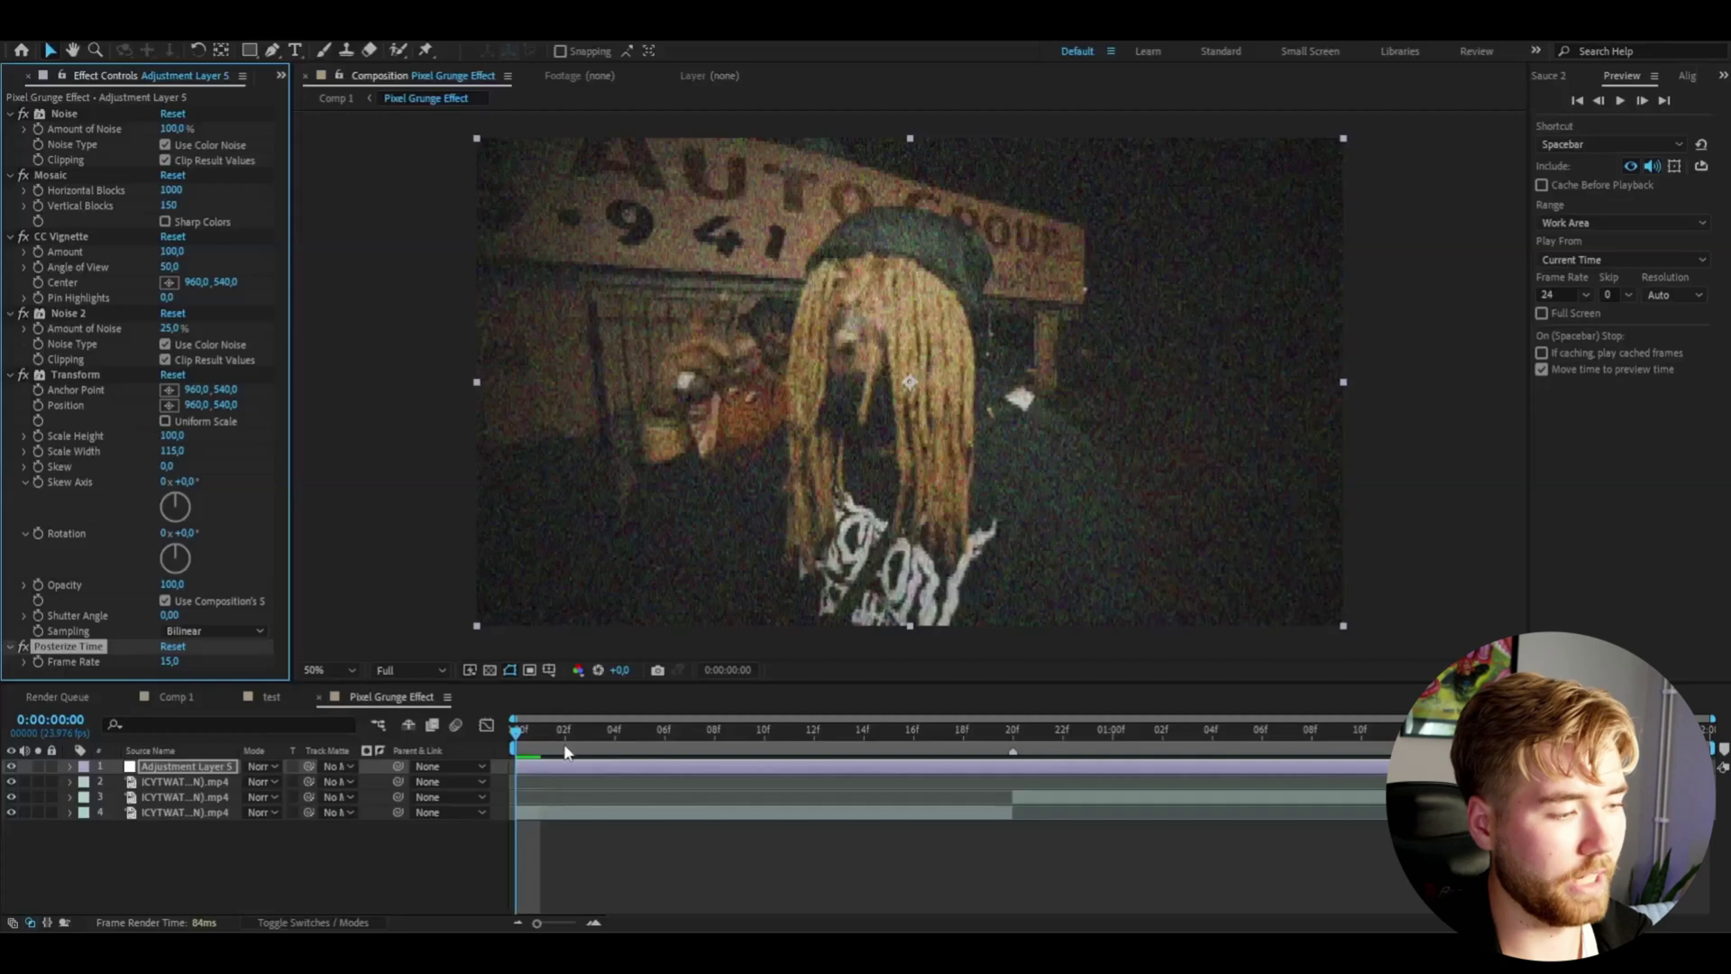
{"action": "left_click_drag", "start_coordinate": [566, 751], "coordinate": [694, 752]}
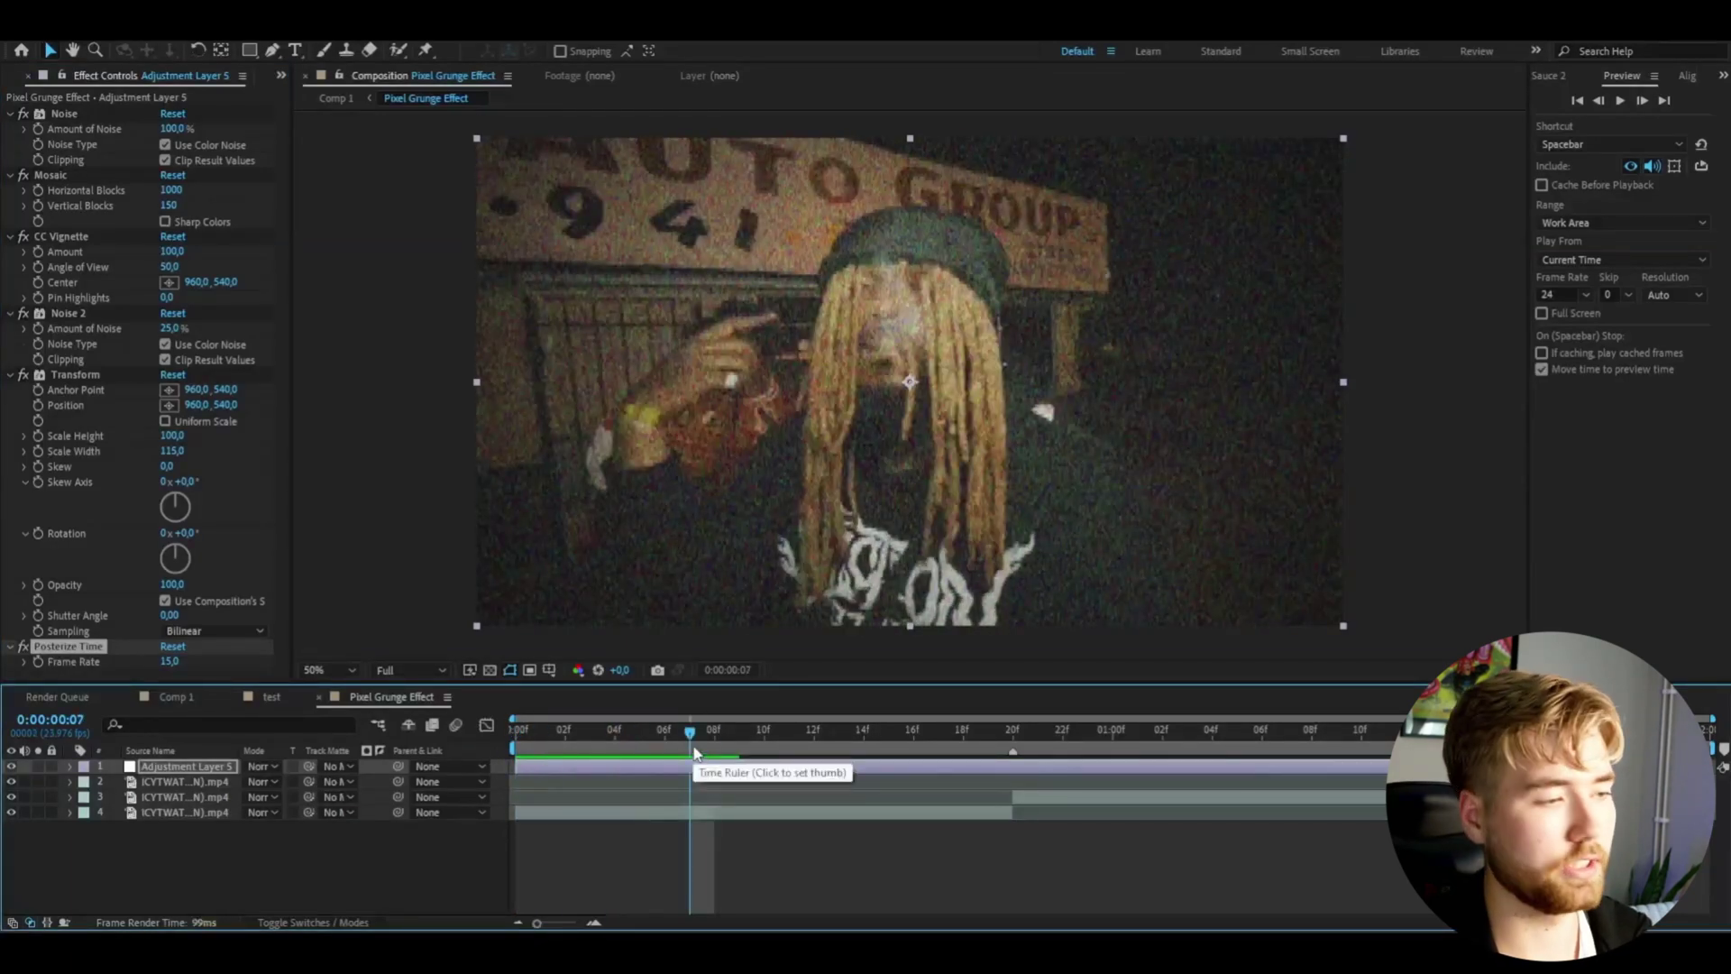
Jump to frame 13 and play, then stop, a preview of the grunge look
{"action": "left_click_drag", "start_coordinate": [694, 753], "coordinate": [331, 746]}
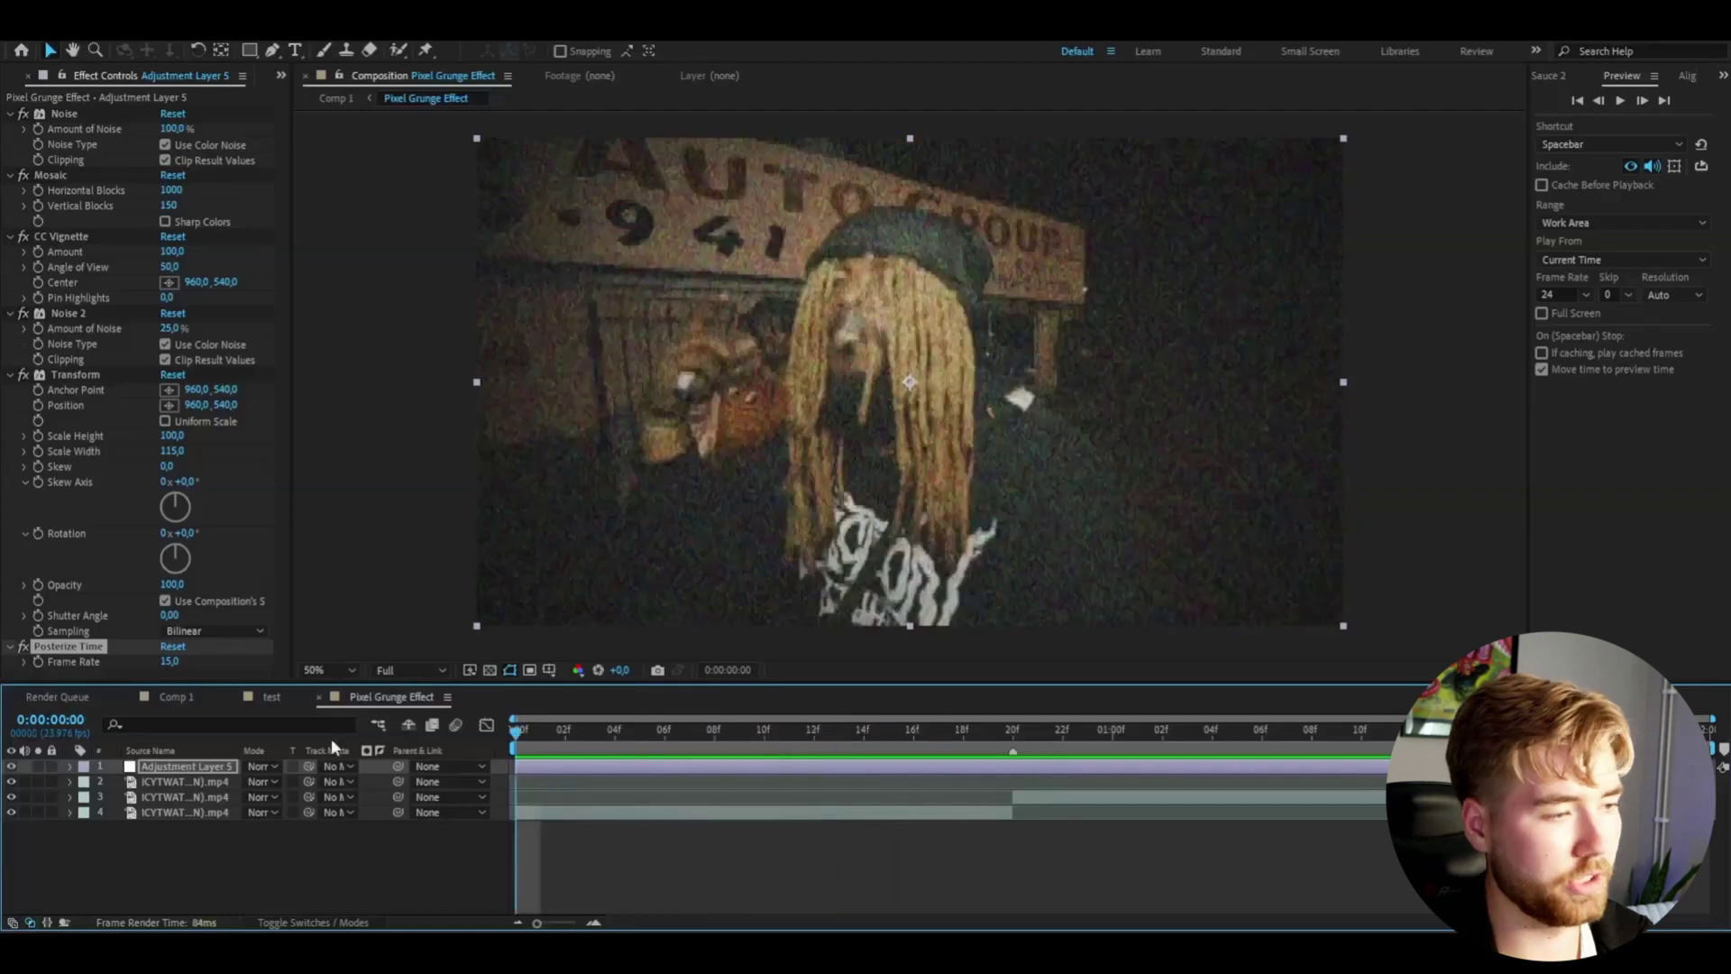
{"action": "key", "text": "space"}
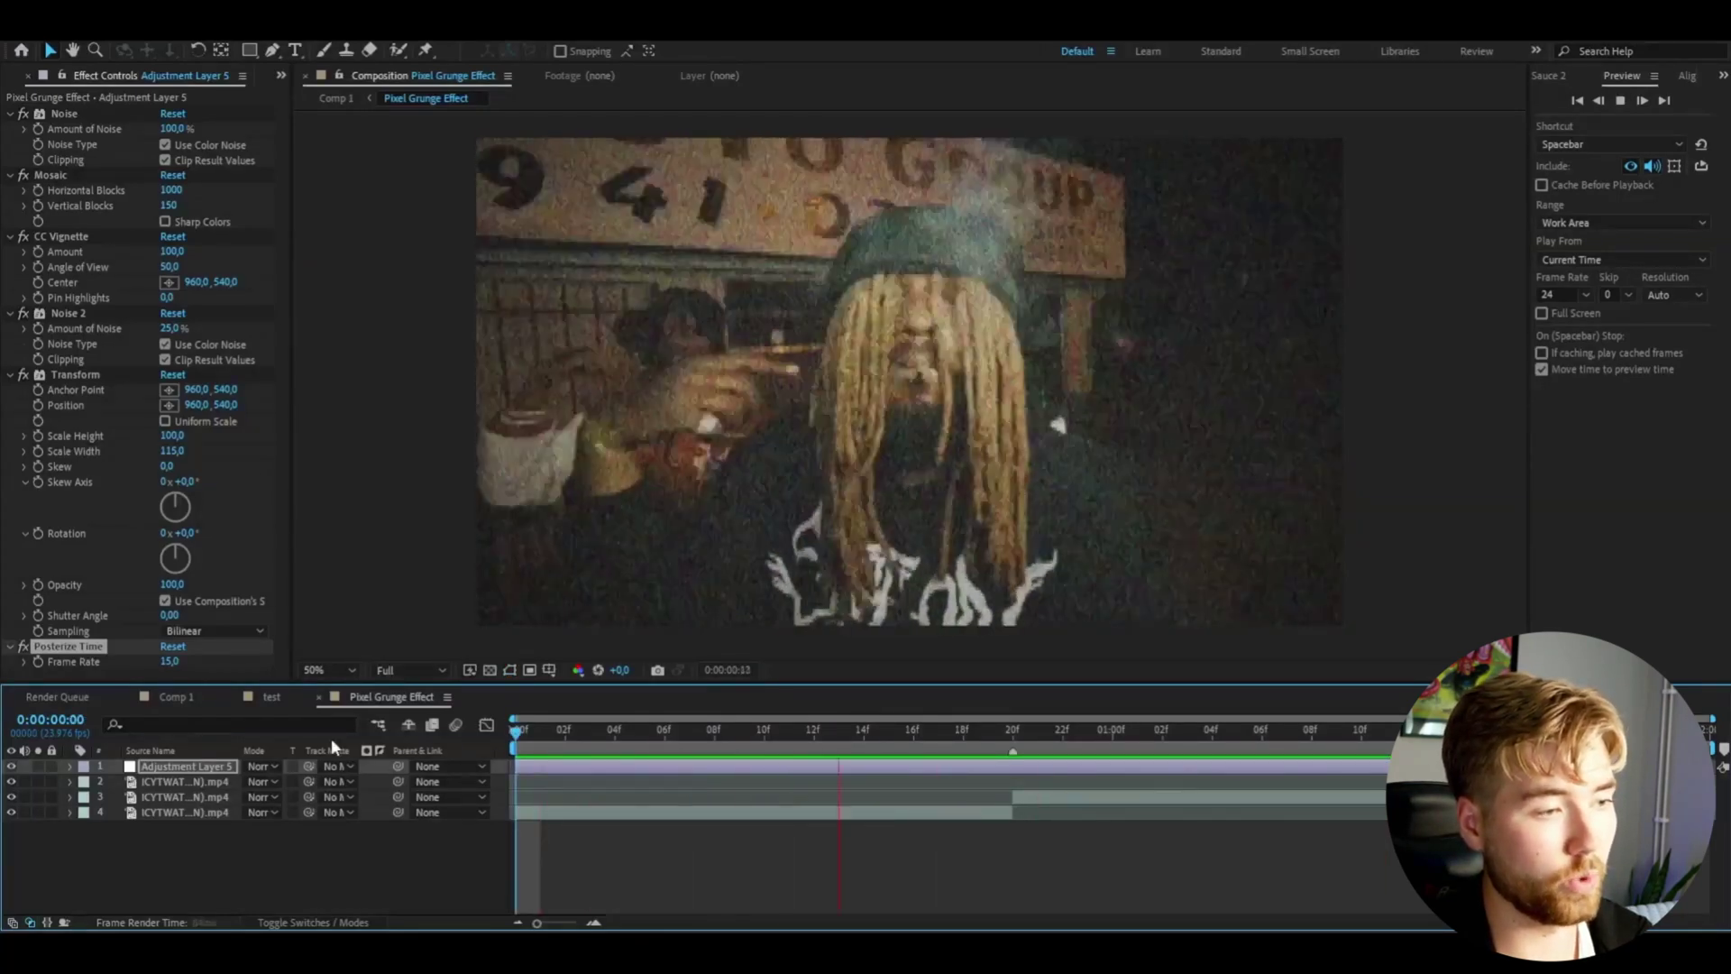
{"action": "key", "text": "space"}
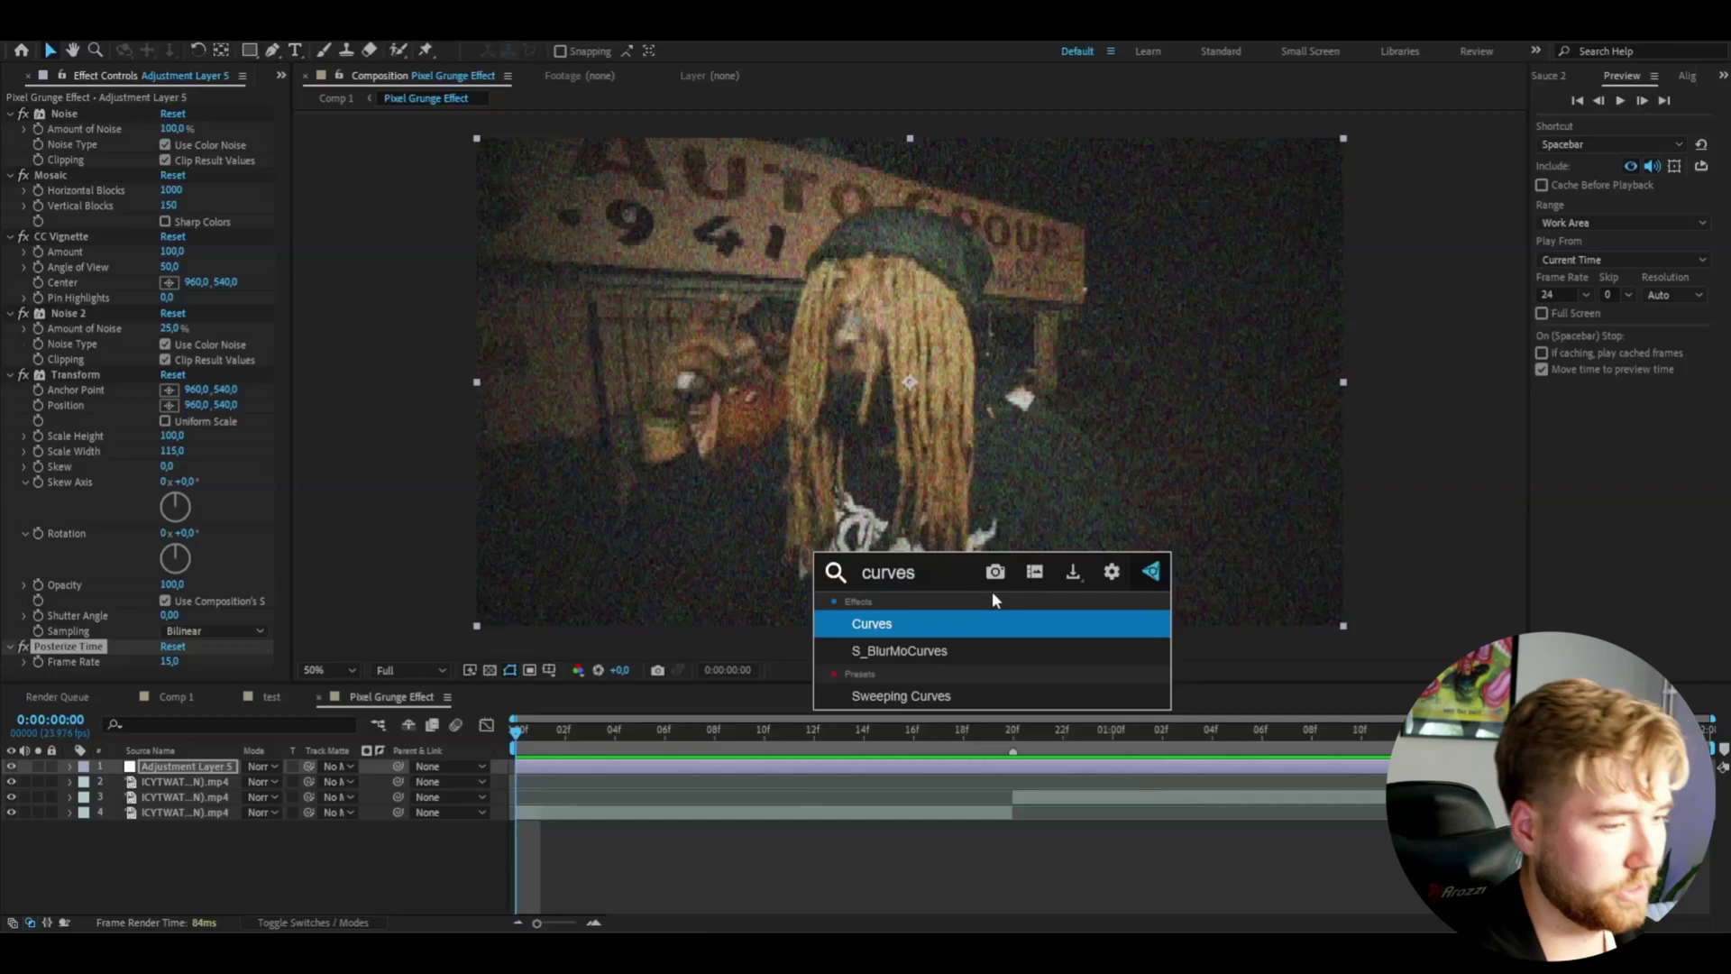
Apply Curves and bend the RGB curve into an S-shape, raising highlights and deepening shadows
{"action": "key", "text": "Return"}
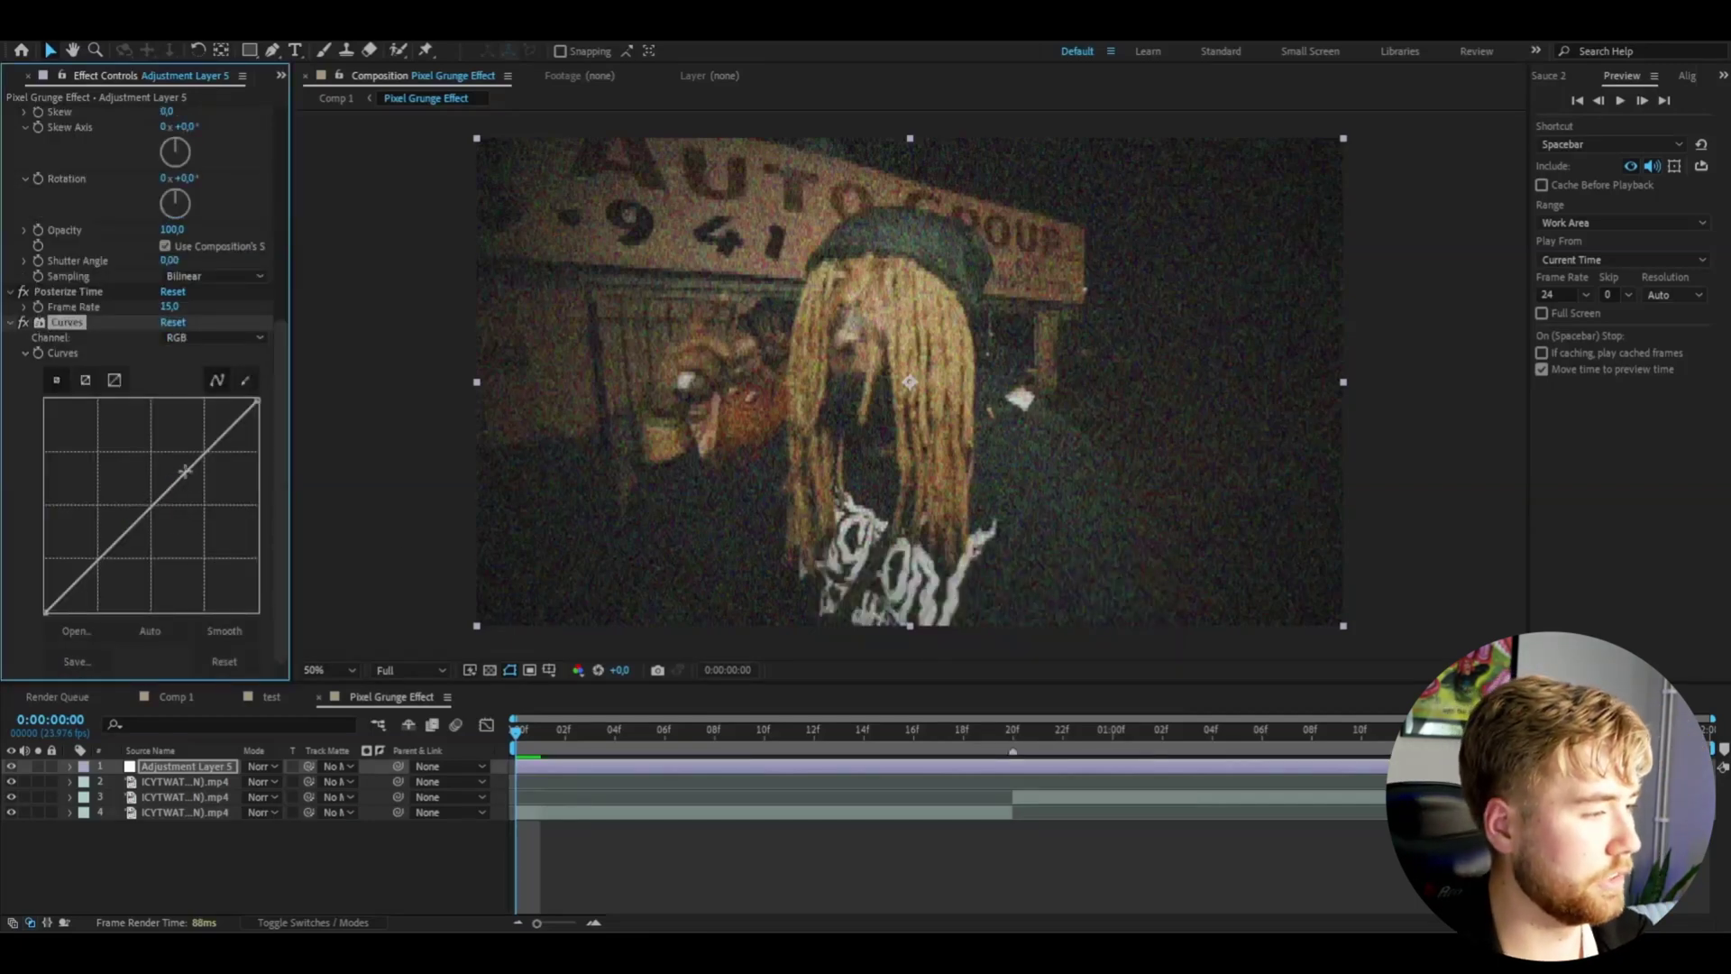
{"action": "left_click_drag", "start_coordinate": [180, 478], "coordinate": [171, 453]}
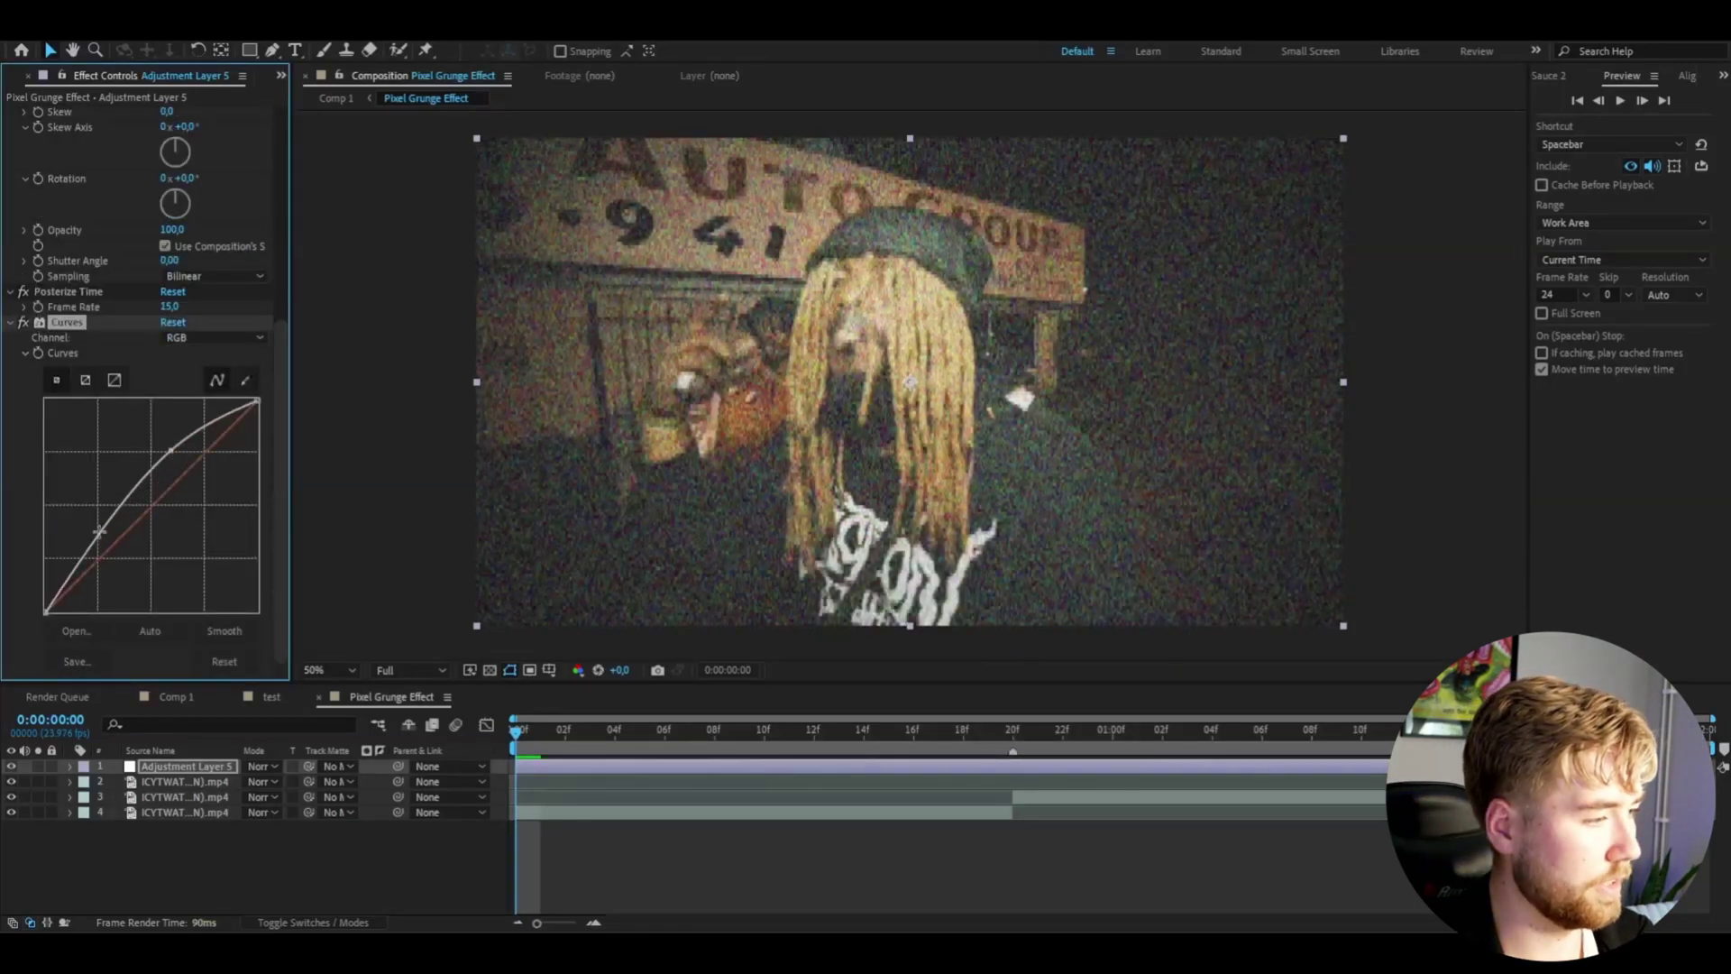
{"action": "left_click_drag", "start_coordinate": [99, 530], "coordinate": [105, 547]}
Toggle Curves off and on to compare, then replay the clip from the start
{"action": "key", "text": "space"}
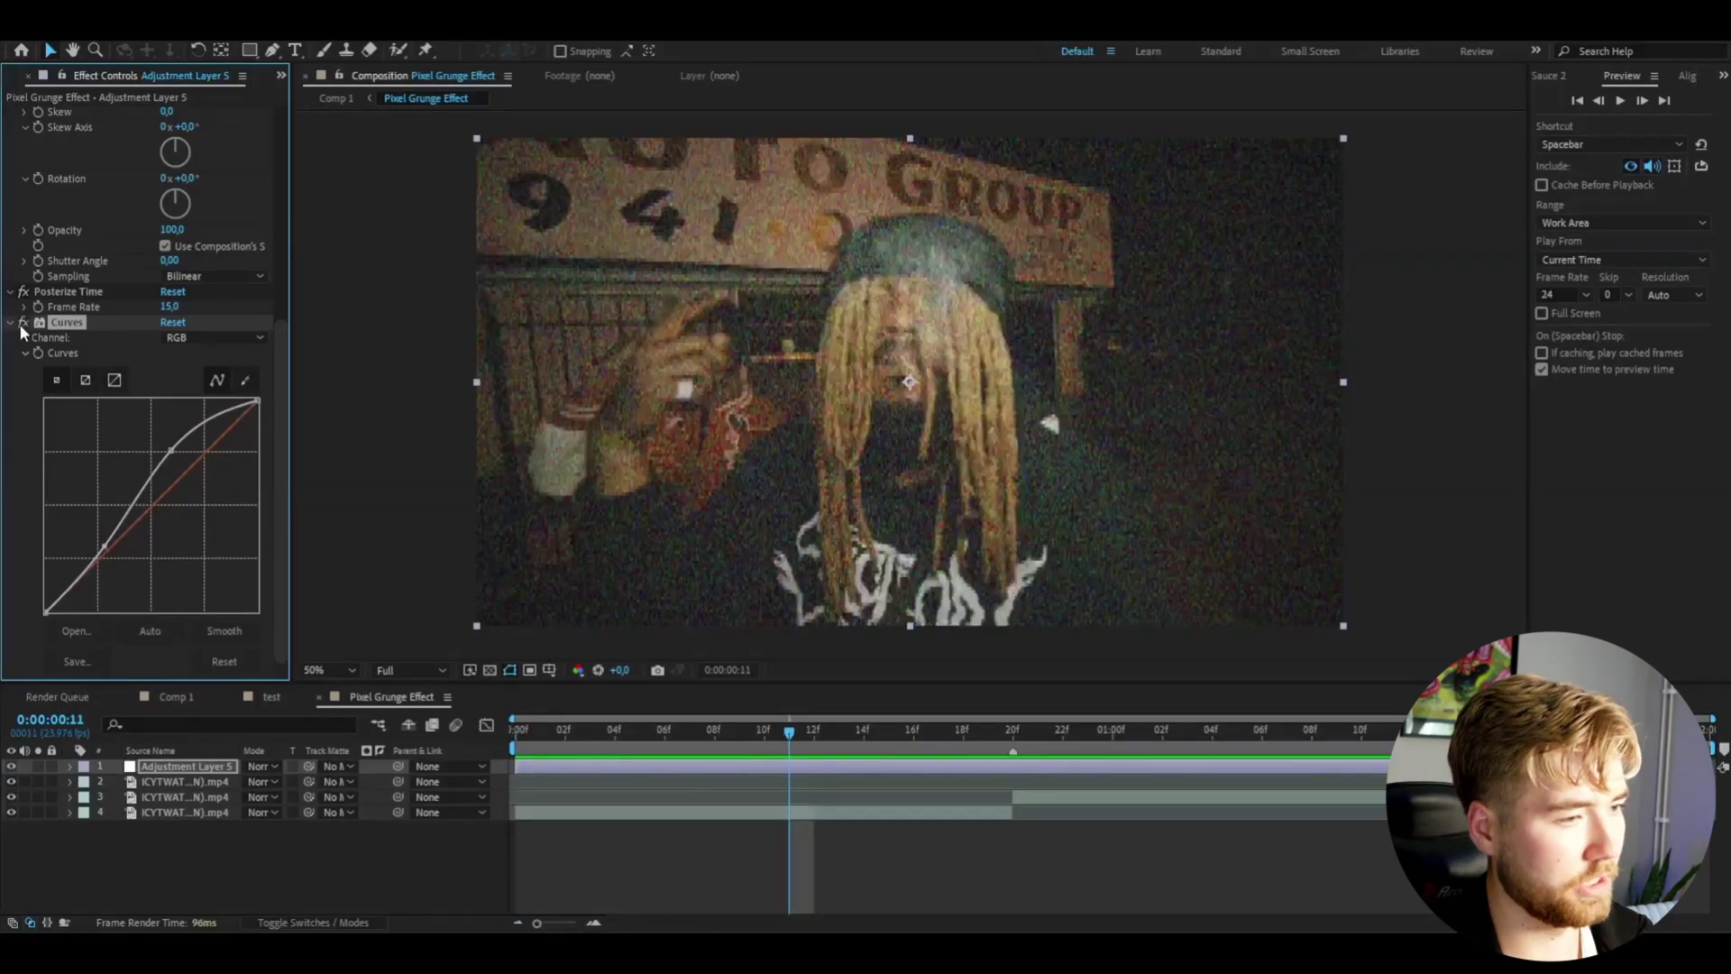
{"action": "left_click", "coordinate": [23, 323]}
{"action": "left_click", "coordinate": [23, 322]}
{"action": "left_click", "coordinate": [23, 323]}
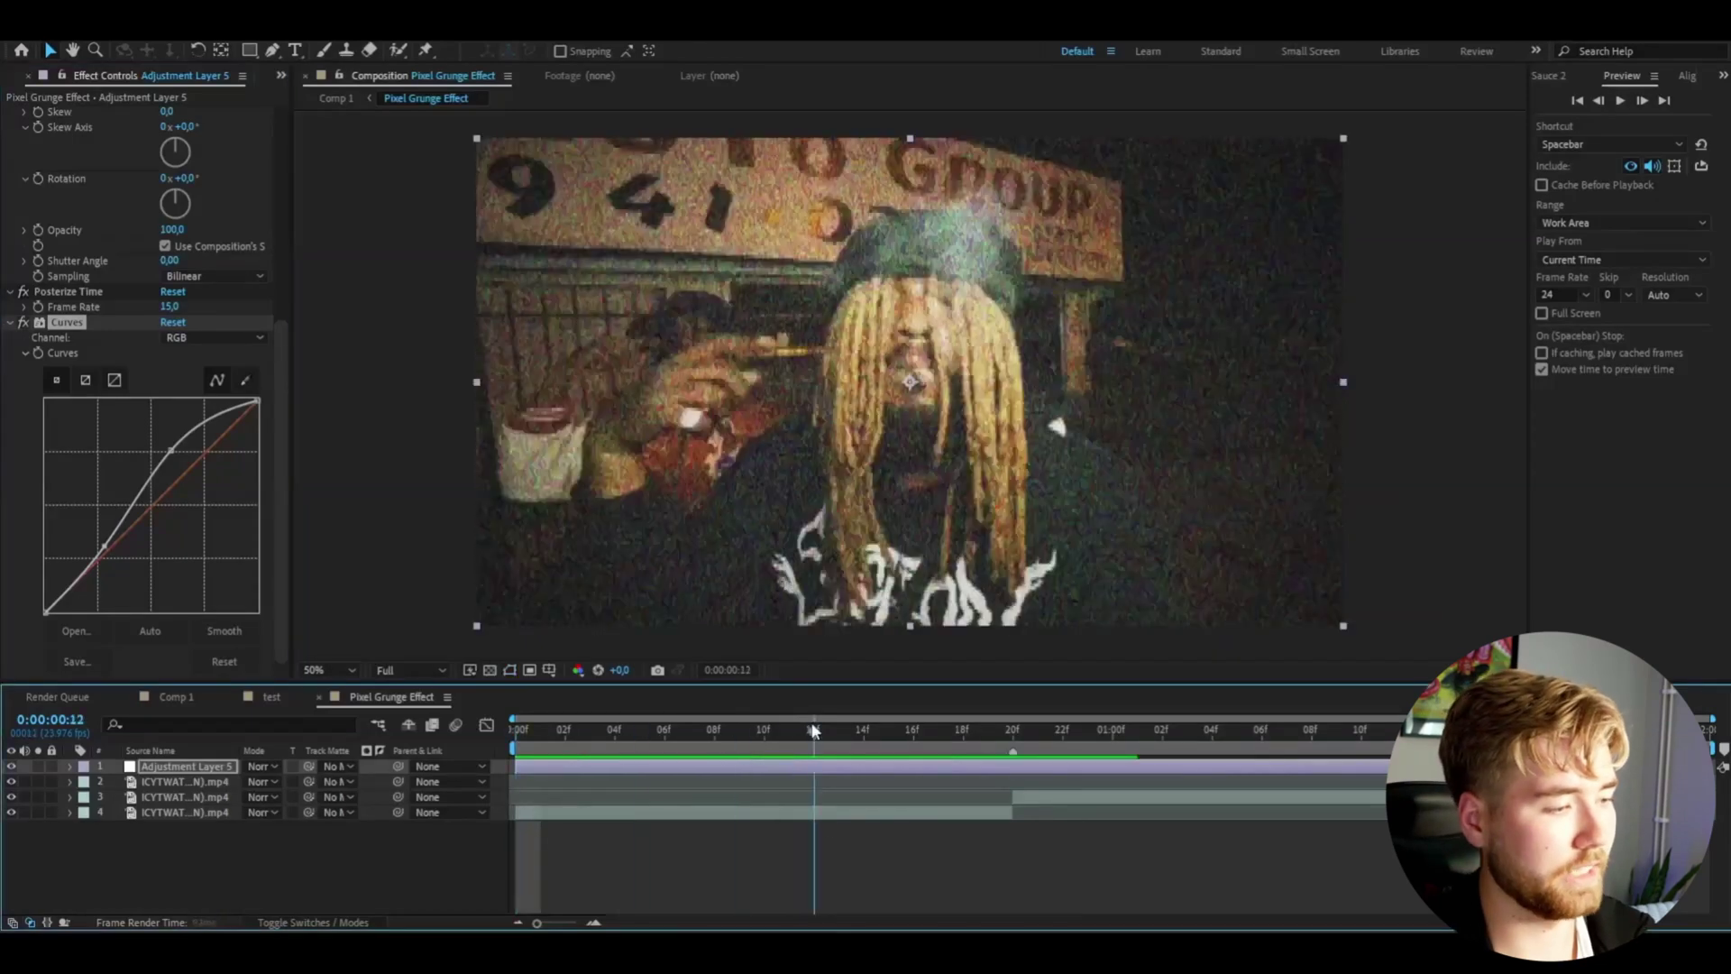
{"action": "key", "text": "Home"}
{"action": "scroll", "coordinate": [153, 348], "scroll_direction": "up", "scroll_amount": 5}
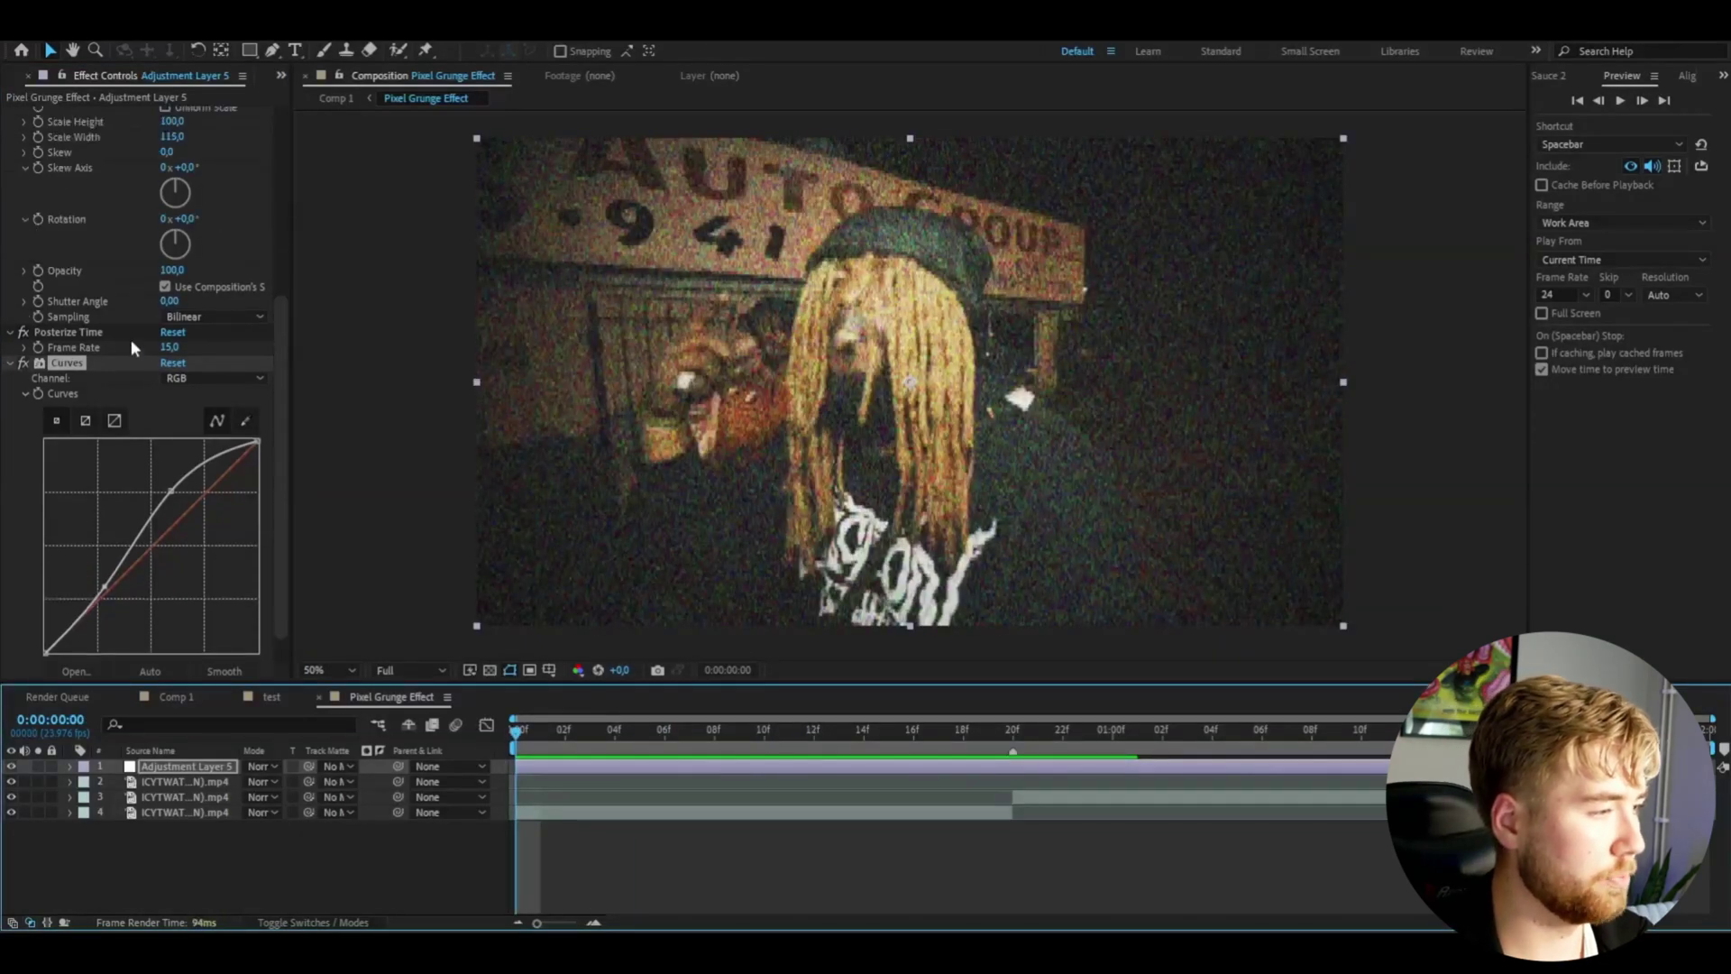
{"action": "scroll", "coordinate": [105, 464], "scroll_direction": "down", "scroll_amount": 2}
{"action": "key", "text": "space"}
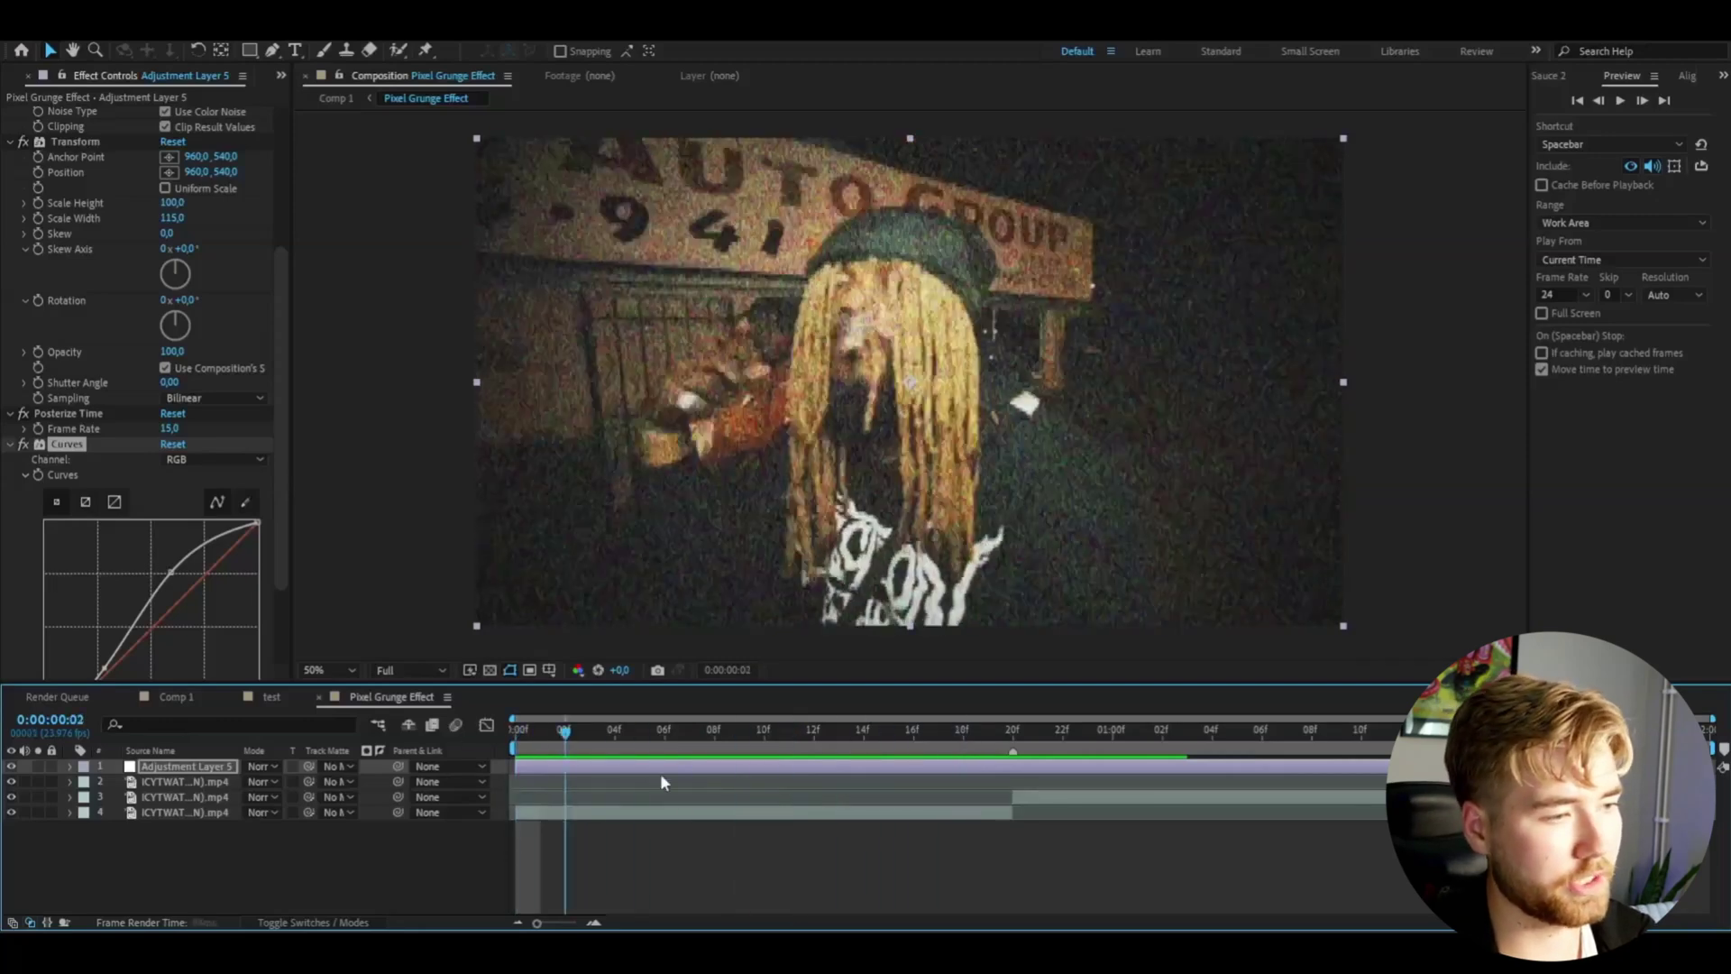
Stop playback, return to frame 1, select every effect on the adjustment layer, and choose Save Animation Preset
{"action": "key", "text": "space"}
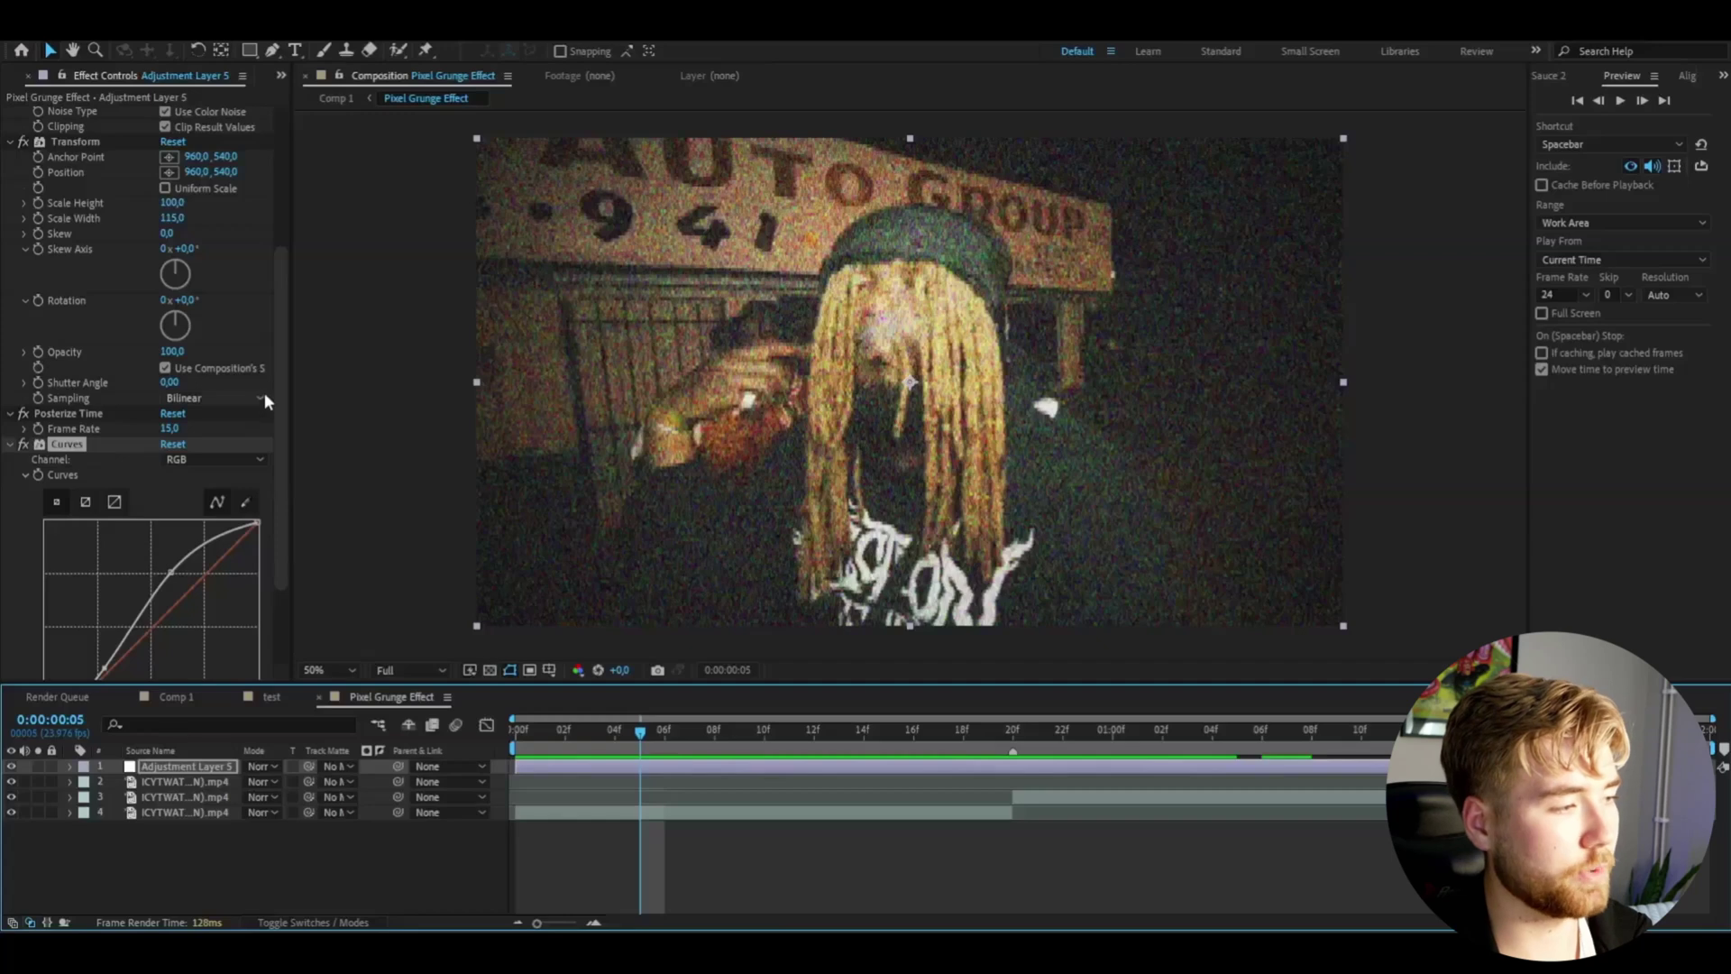
{"action": "left_click", "coordinate": [536, 734]}
{"action": "left_click", "coordinate": [68, 412]}
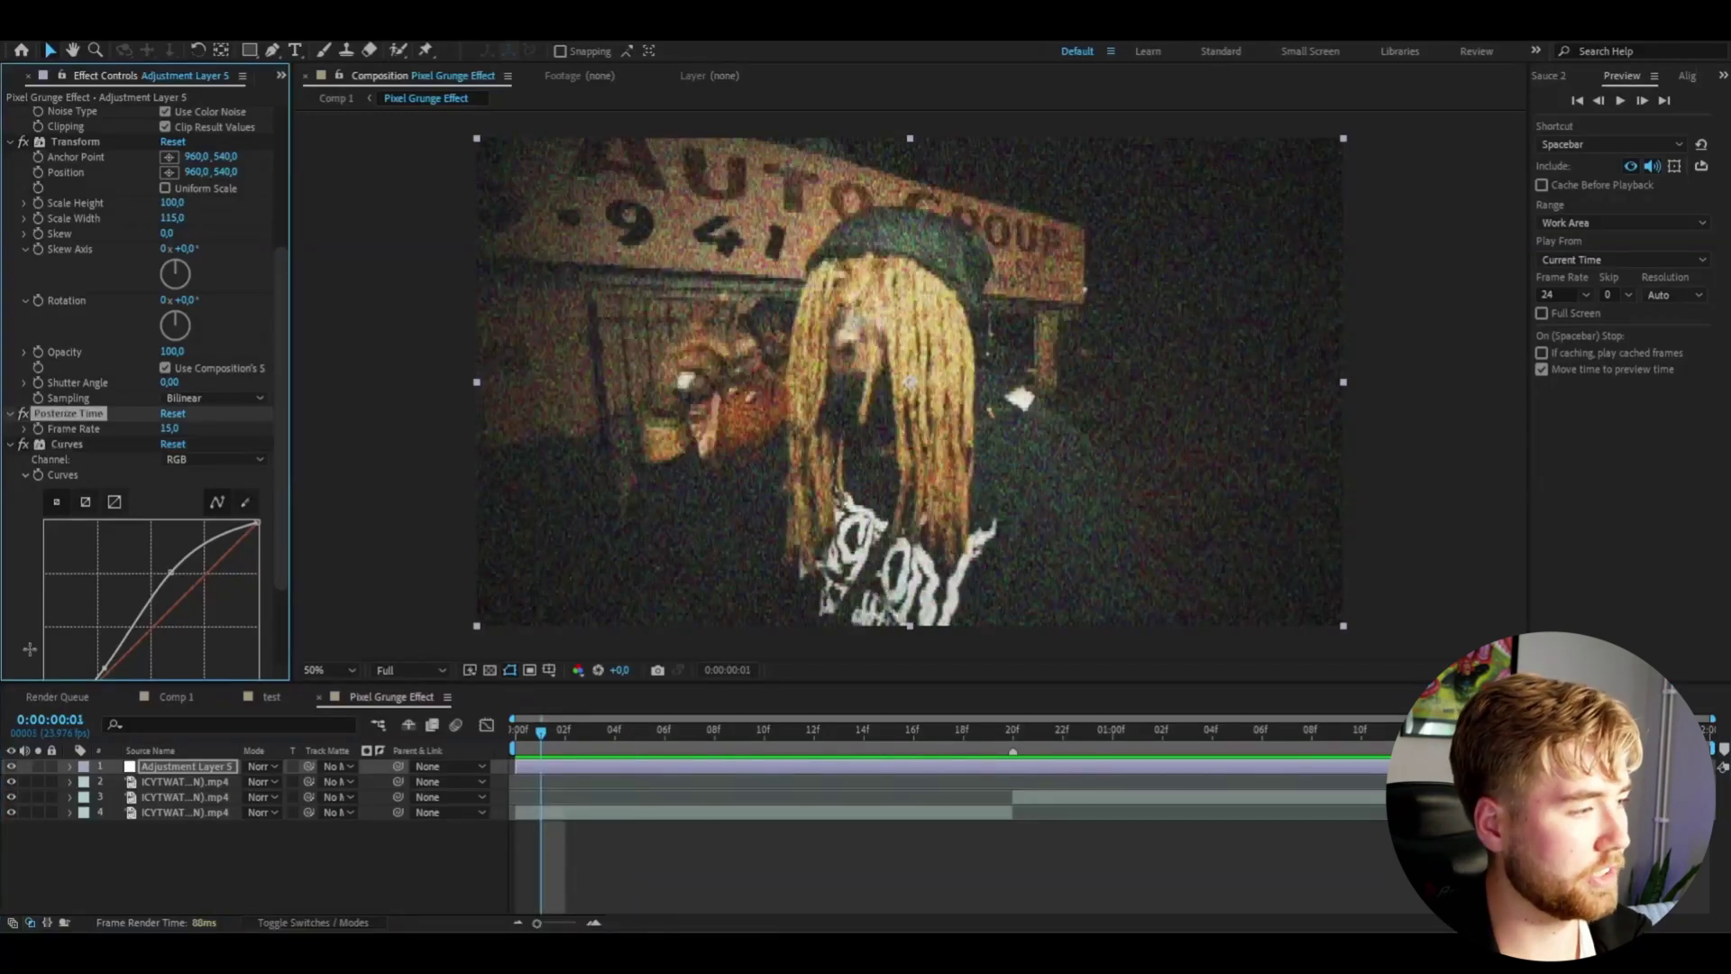
{"action": "key", "text": "ctrl+a"}
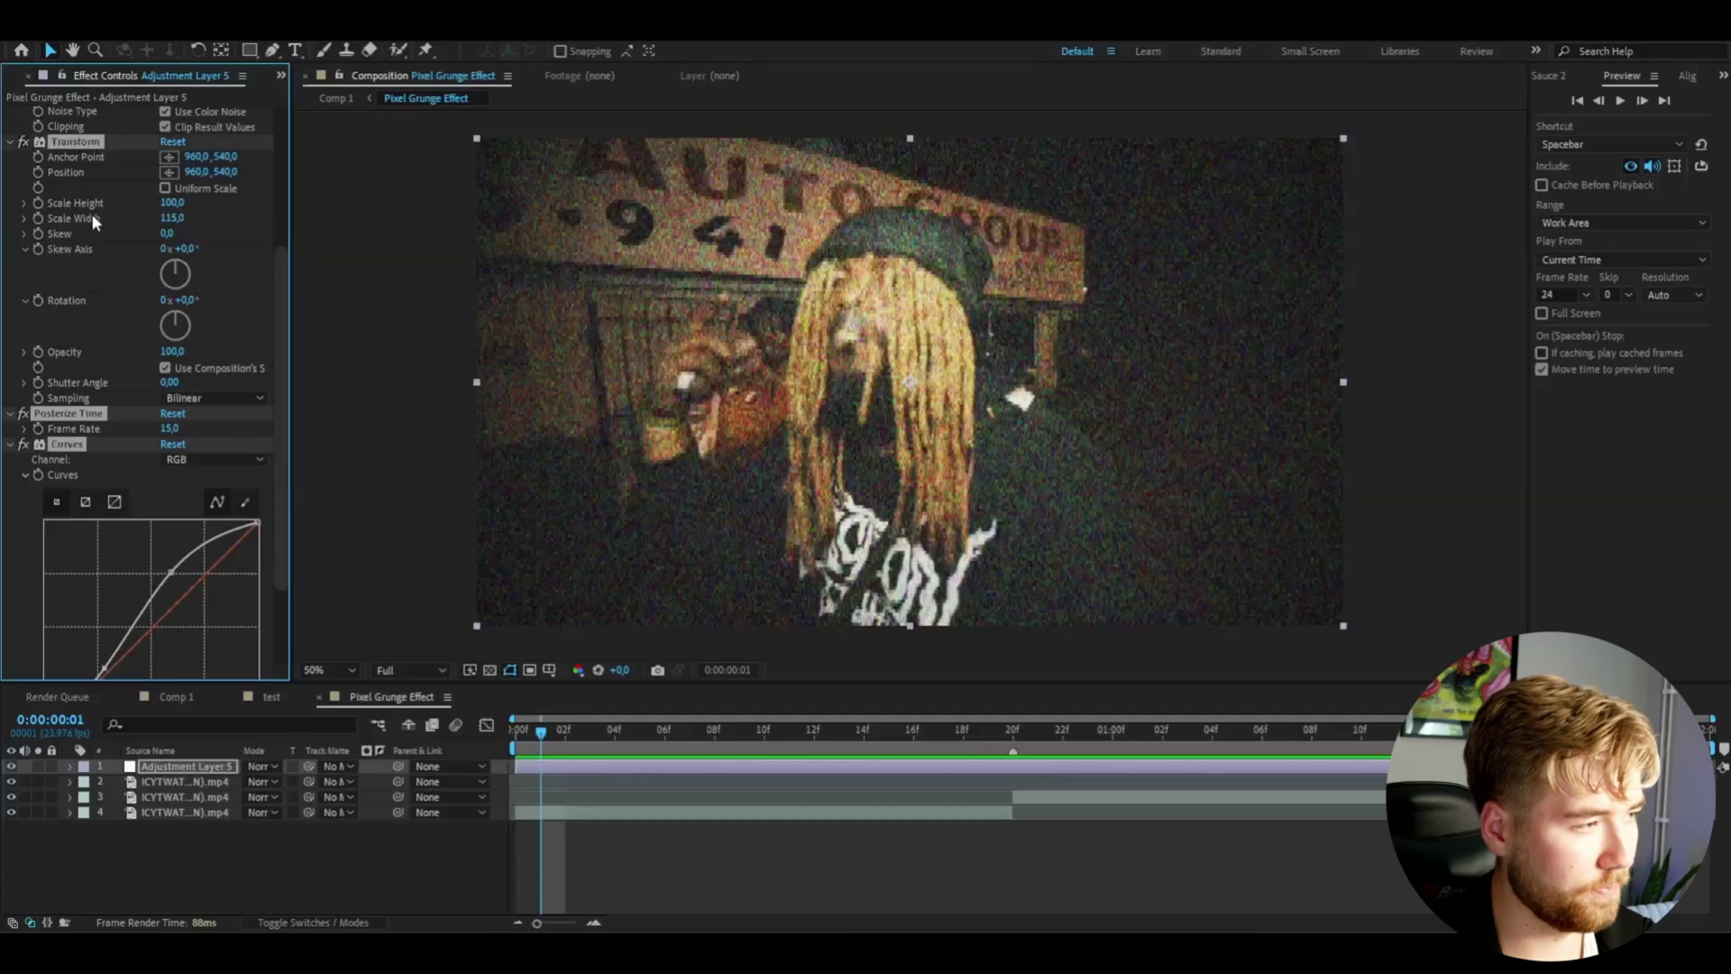
{"action": "scroll", "coordinate": [268, 474], "scroll_direction": "down", "scroll_amount": 3}
{"action": "left_click_drag", "start_coordinate": [277, 431], "coordinate": [292, 177]}
{"action": "left_click", "coordinate": [241, 28]}
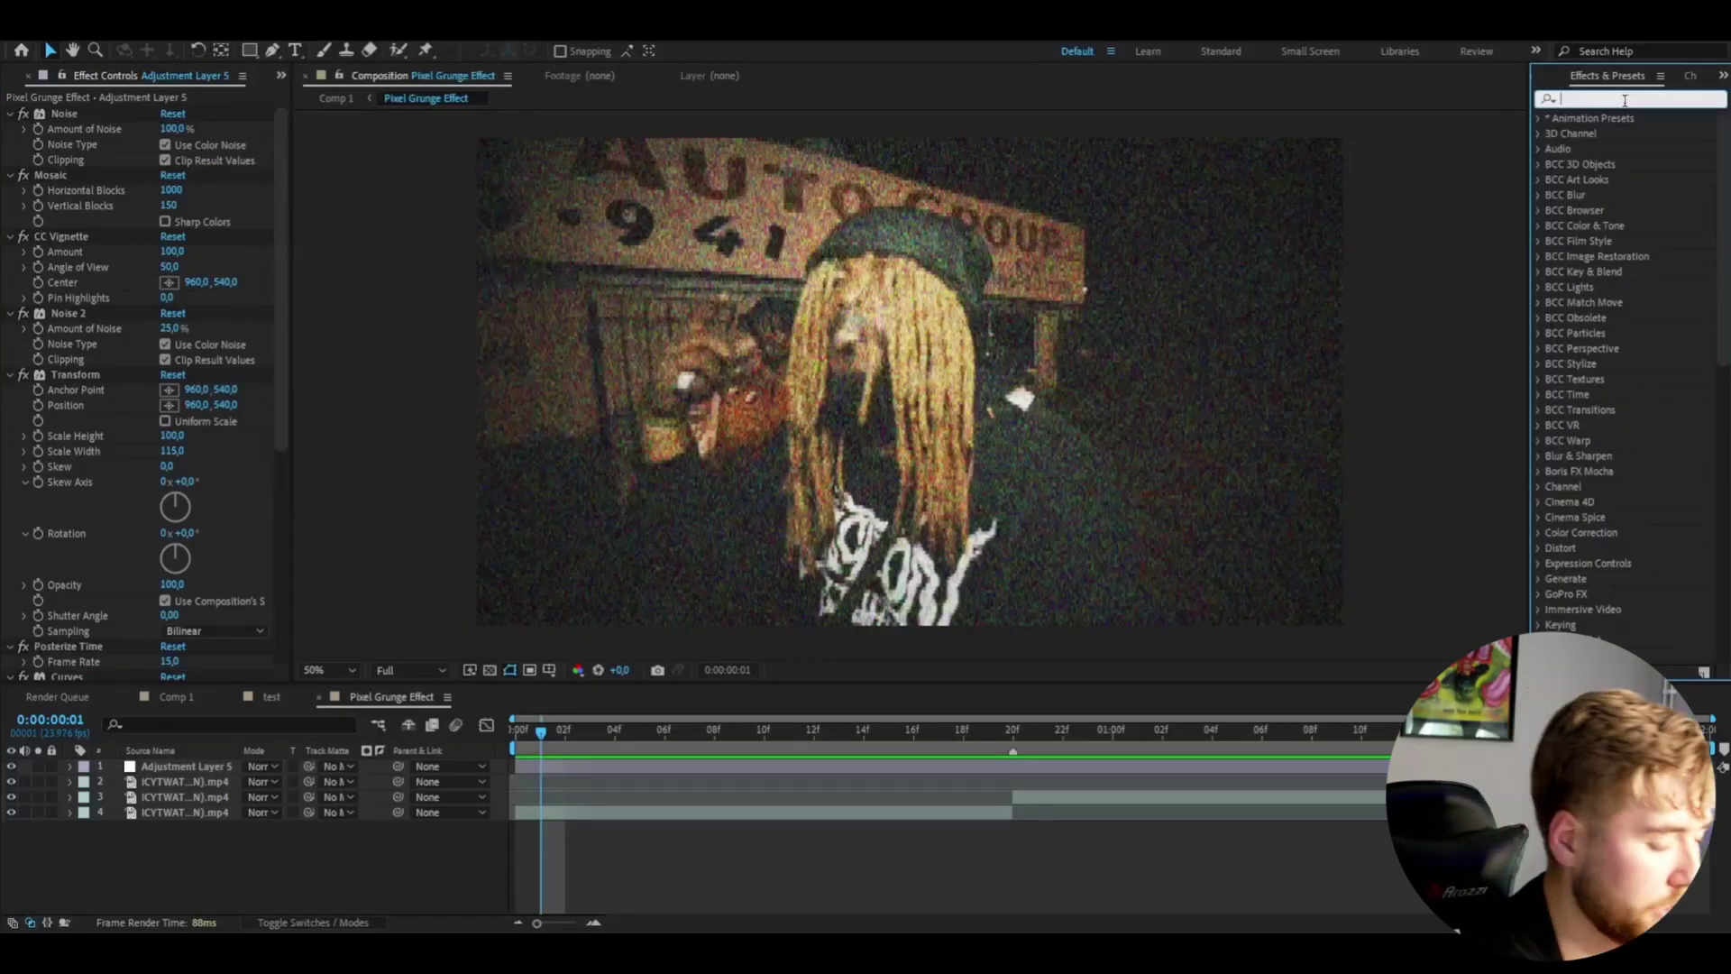
Search 'pixel grunge' in Effects & Presets and select the saved Pixel Grunge Effect preset
{"action": "type", "text": "pixel grunge"}
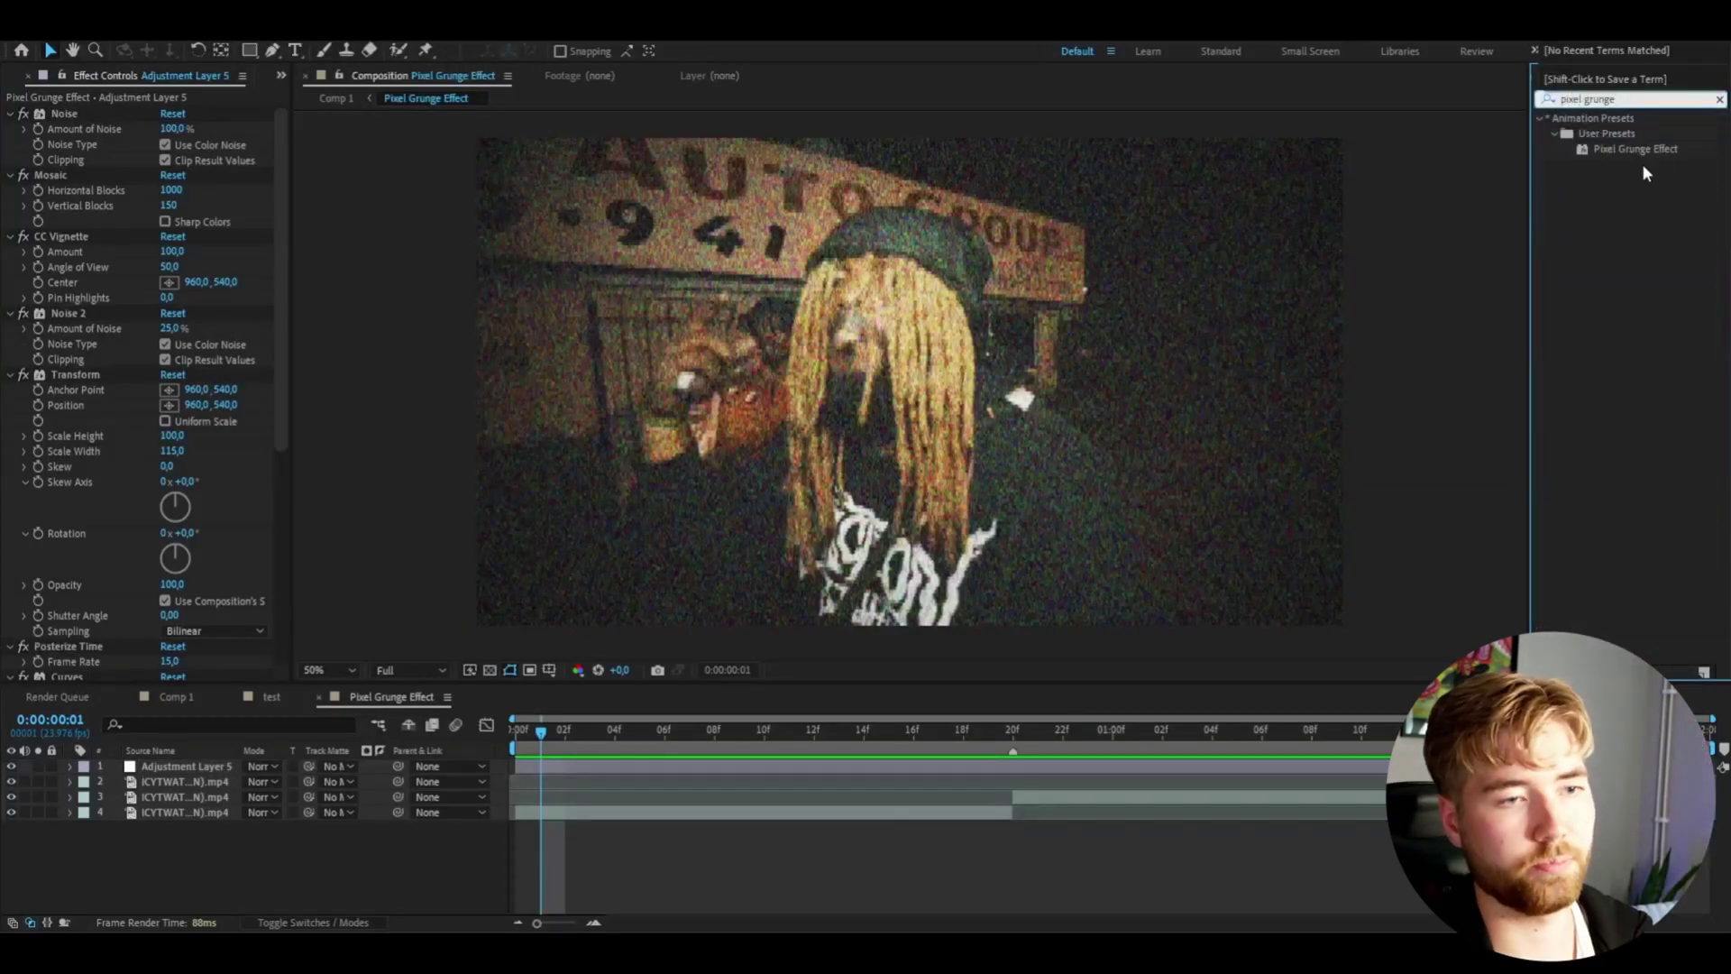
{"action": "left_click", "coordinate": [1633, 149]}
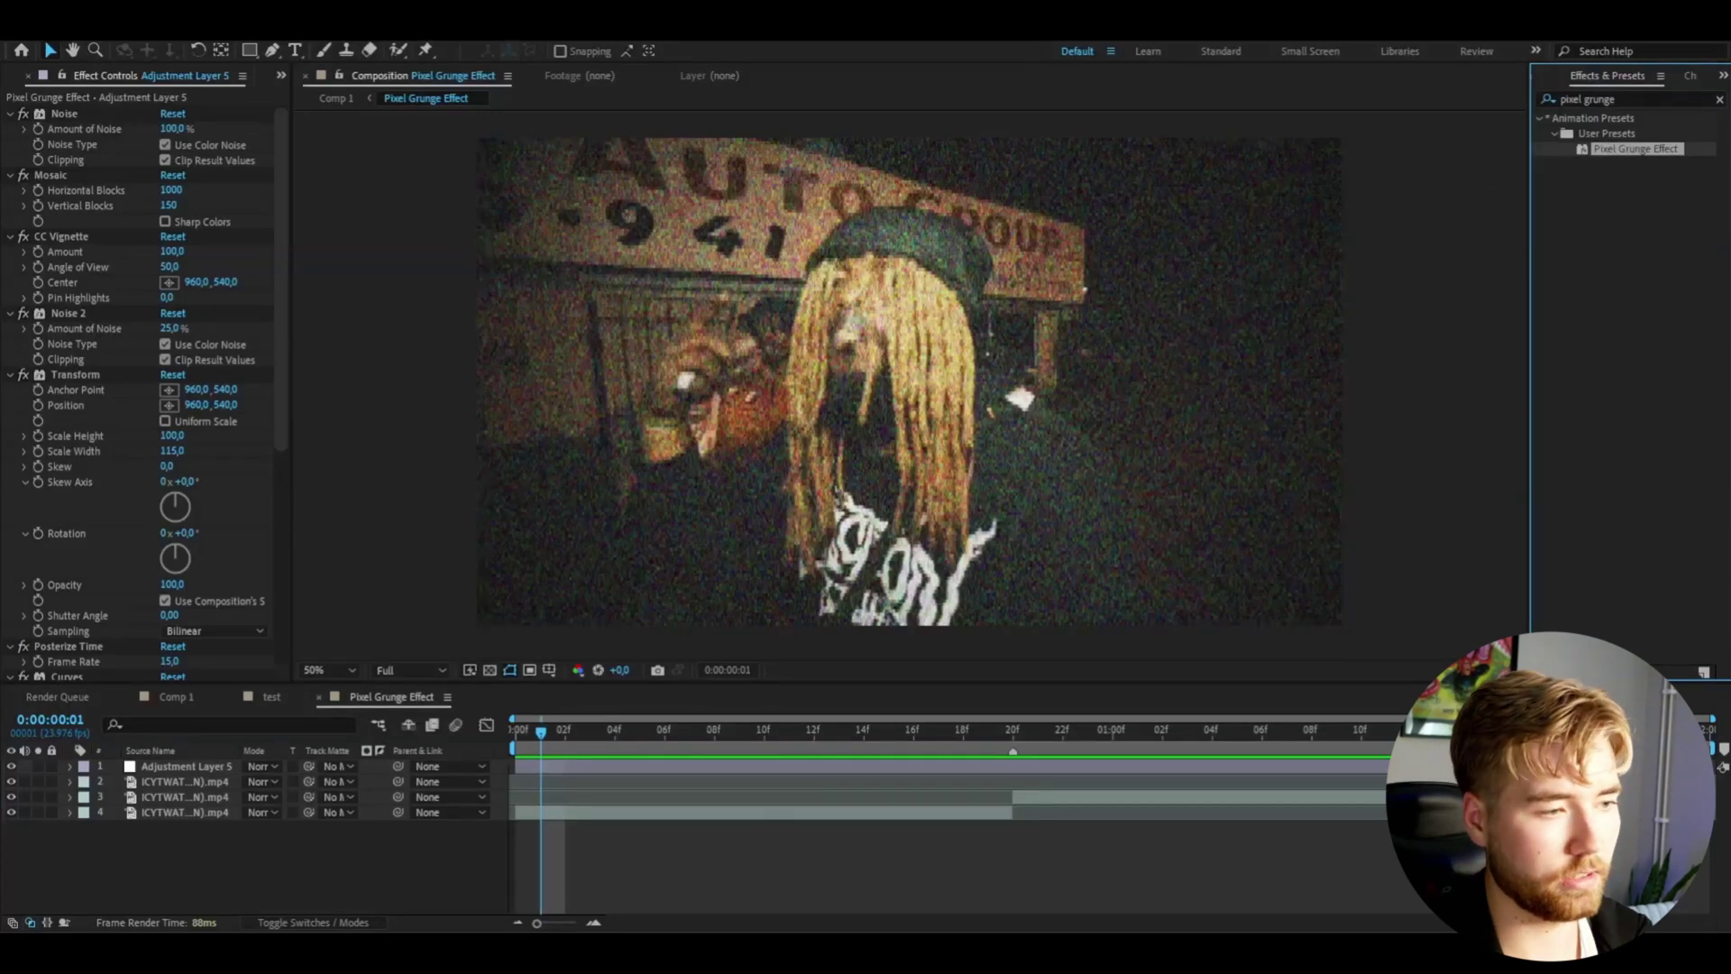
{"action": "left_click", "coordinate": [1424, 604]}
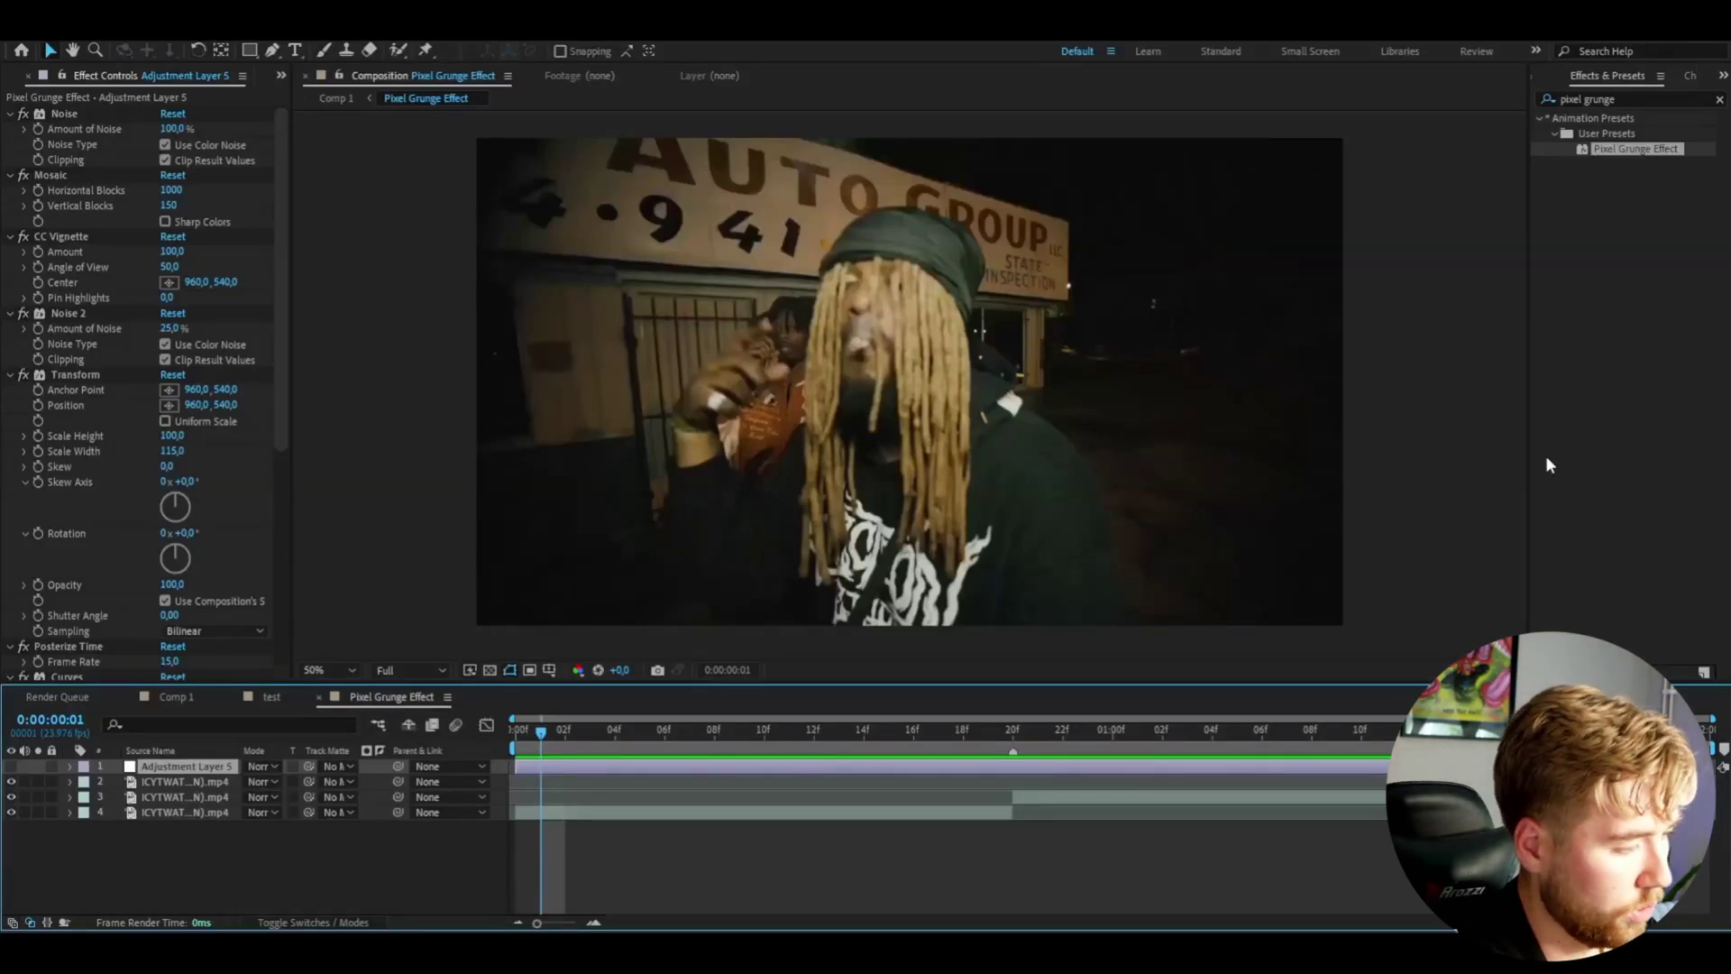
Create a new empty Adjustment Layer 6 and return to the start of the clip
{"action": "key", "text": "ctrl+alt+y"}
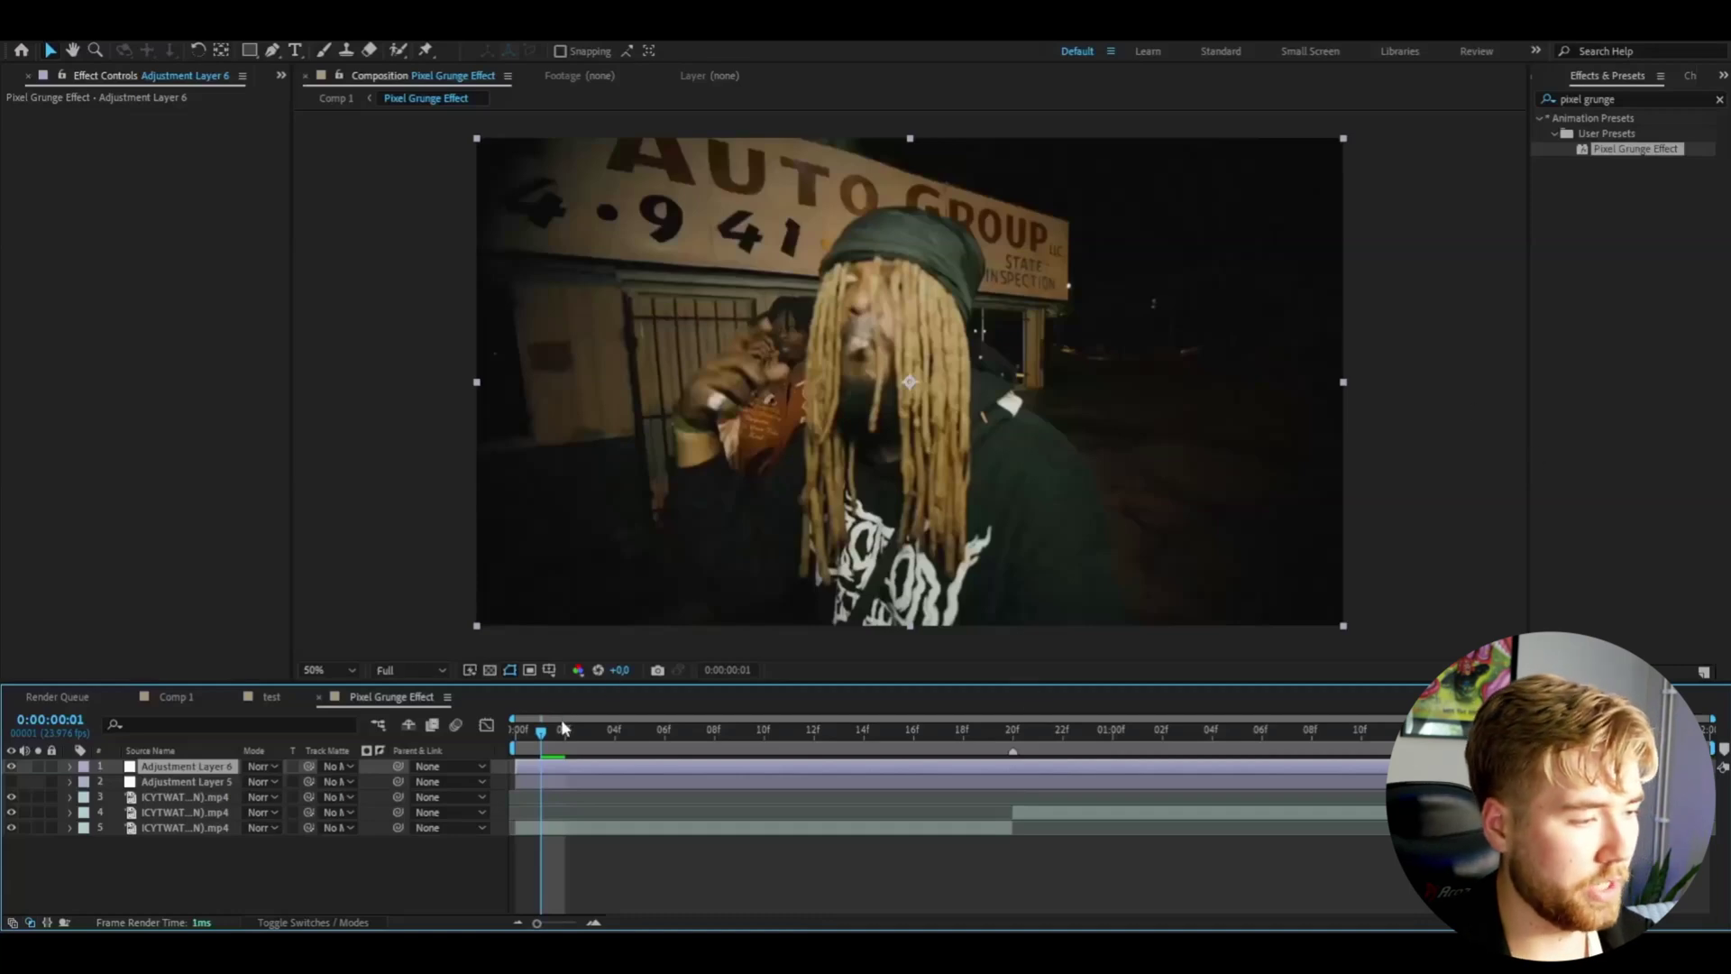
{"action": "key", "text": "Home"}
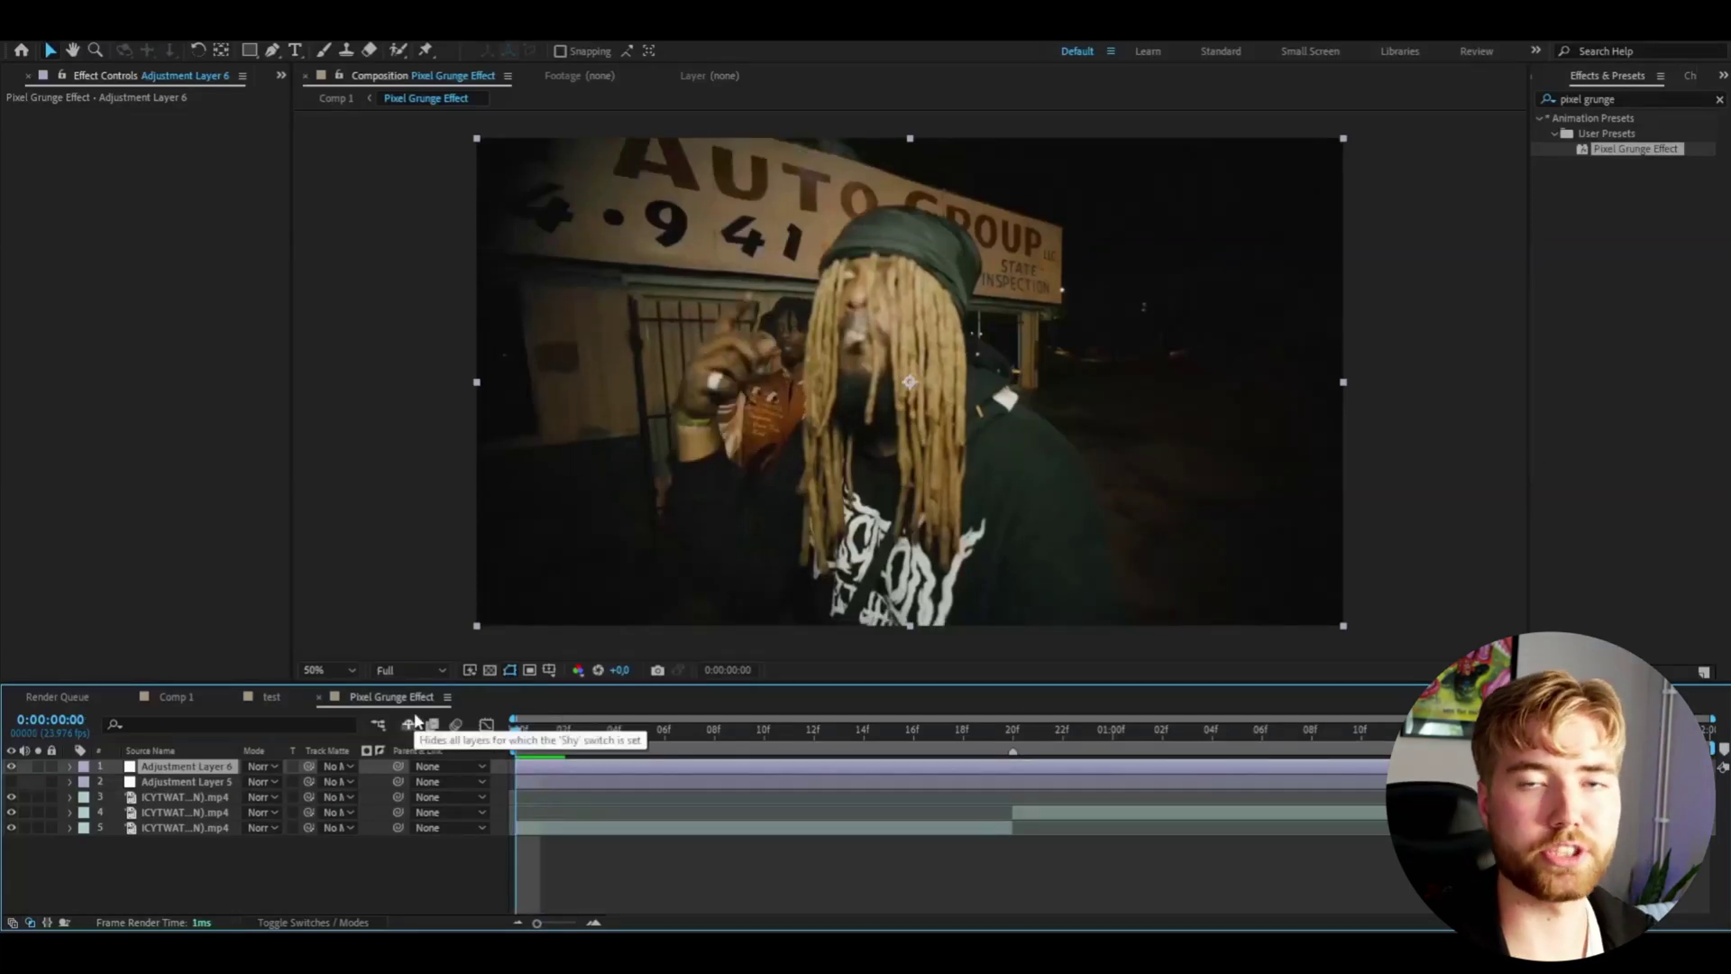